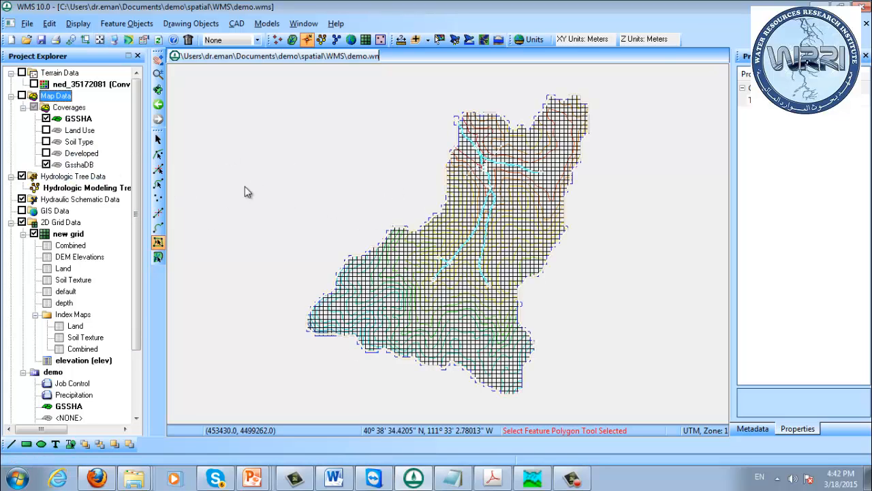
Review the GSSHA precipitation settings and the hyetograph's rainfall distribution curve without changing them
drag(135, 286, 115, 222)
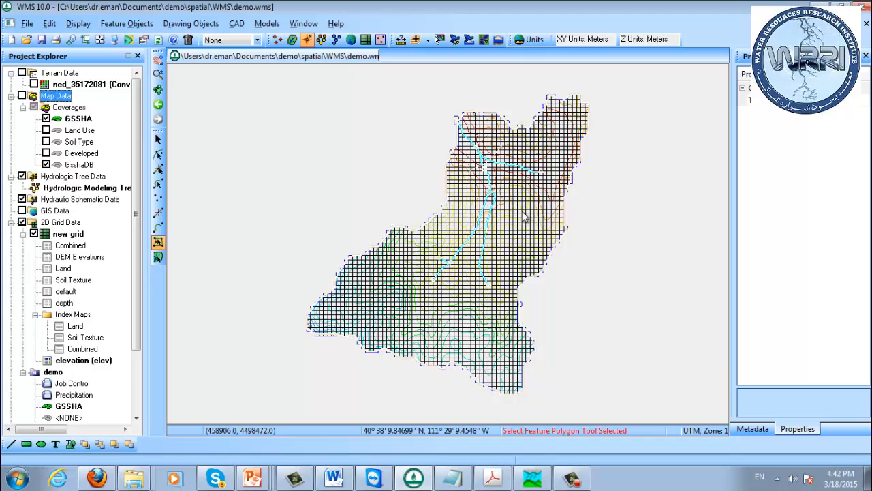
click(76, 118)
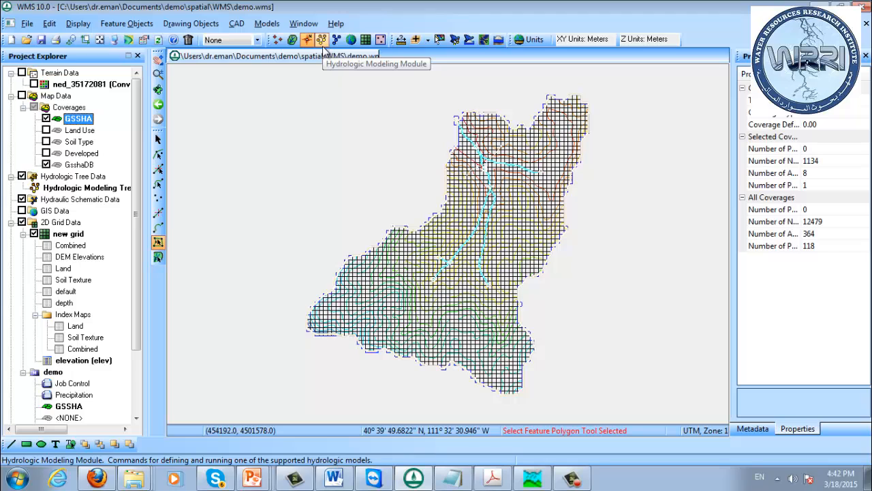
click(367, 41)
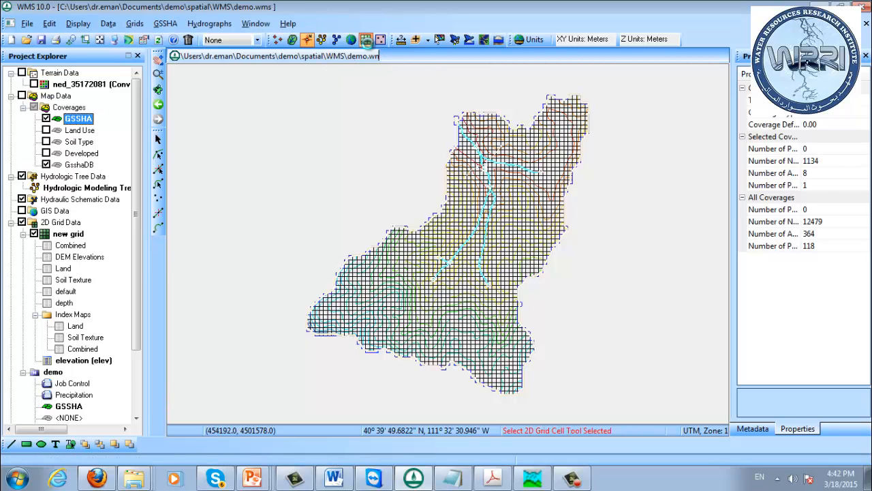
click(165, 23)
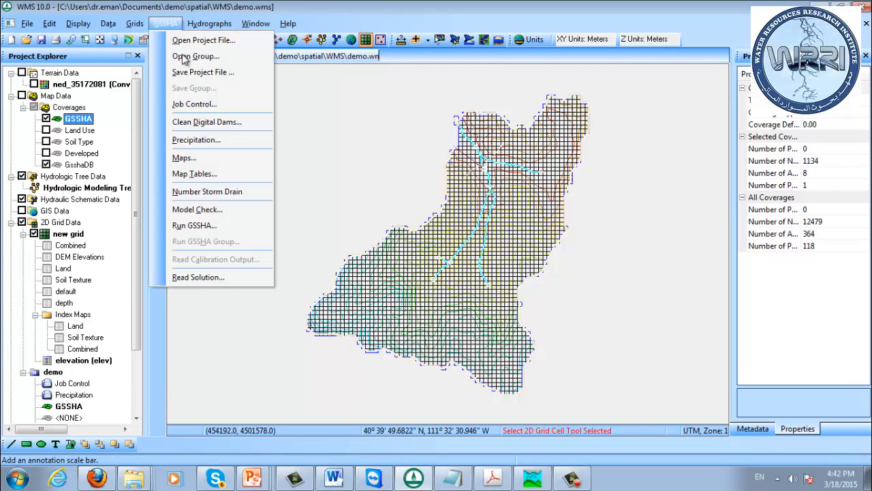
click(199, 140)
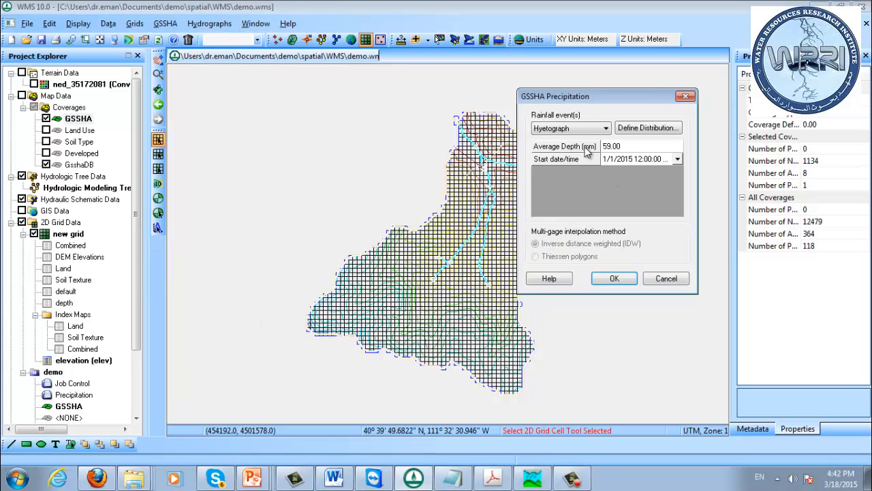
click(633, 129)
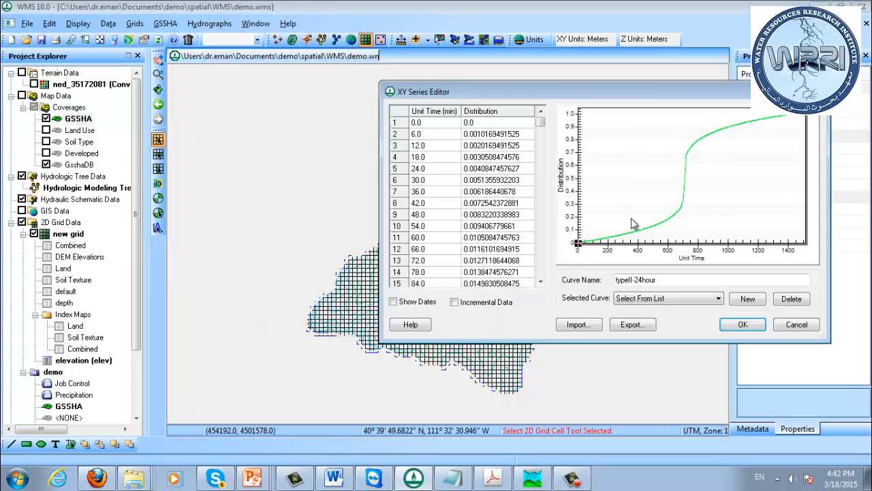
click(796, 326)
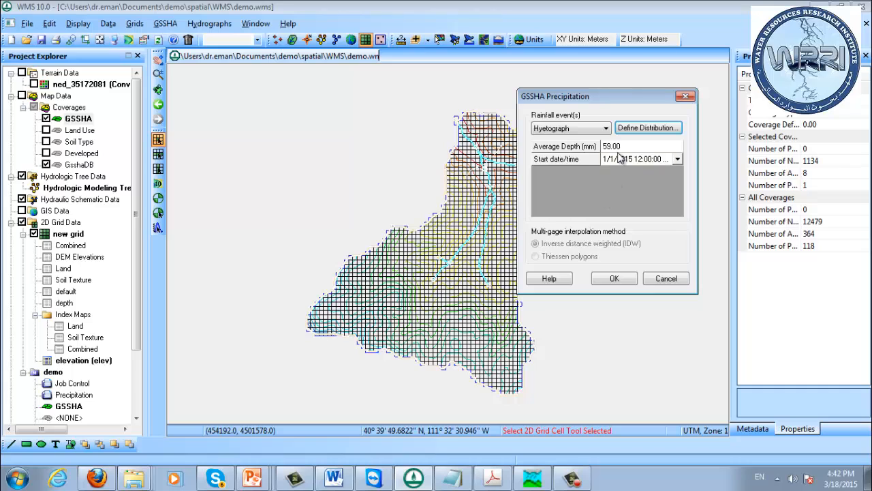
click(673, 279)
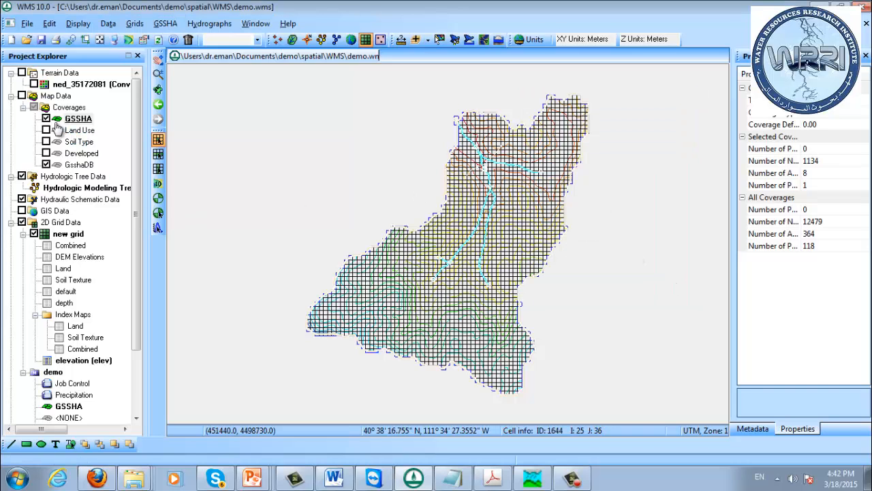
Make the GSSHA coverage active and hide the GsshaDB coverage in the map view
drag(139, 240, 129, 190)
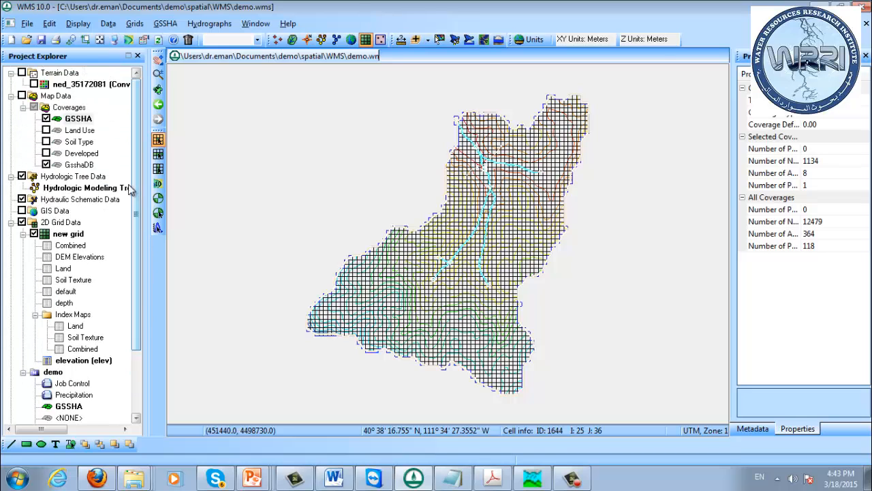
click(92, 121)
click(45, 164)
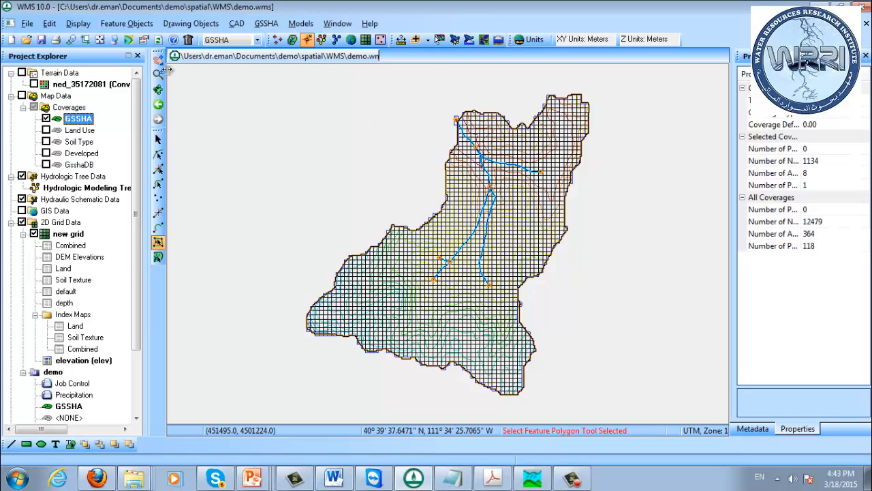
Select the new grid in the 2D grid data and set its GSSHA precipitation rainfall event to Nexrad Radar
click(366, 39)
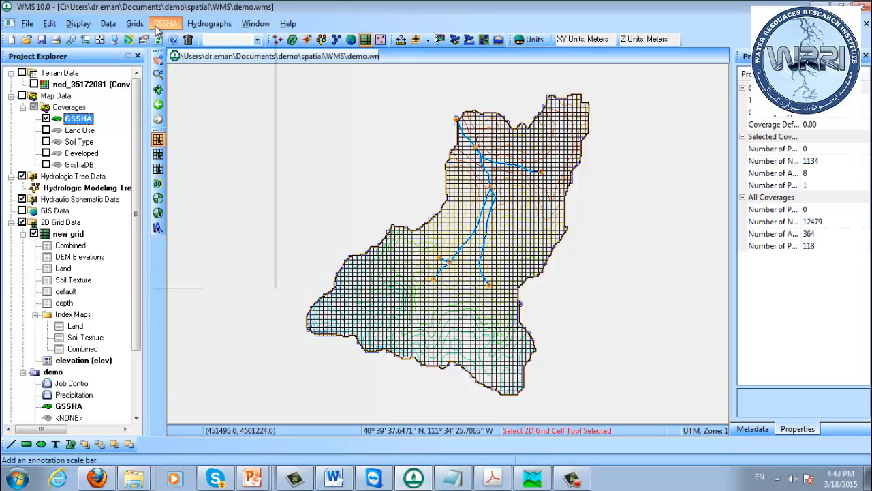
click(161, 25)
click(357, 52)
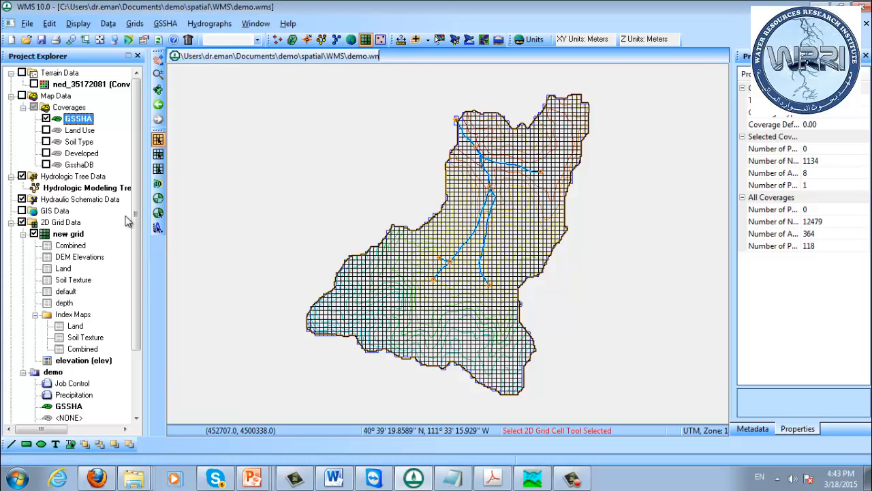
click(55, 236)
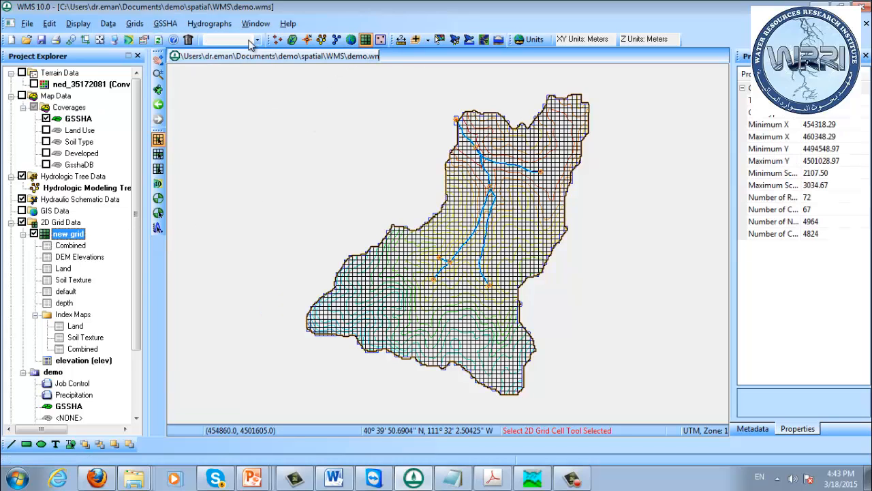
click(164, 25)
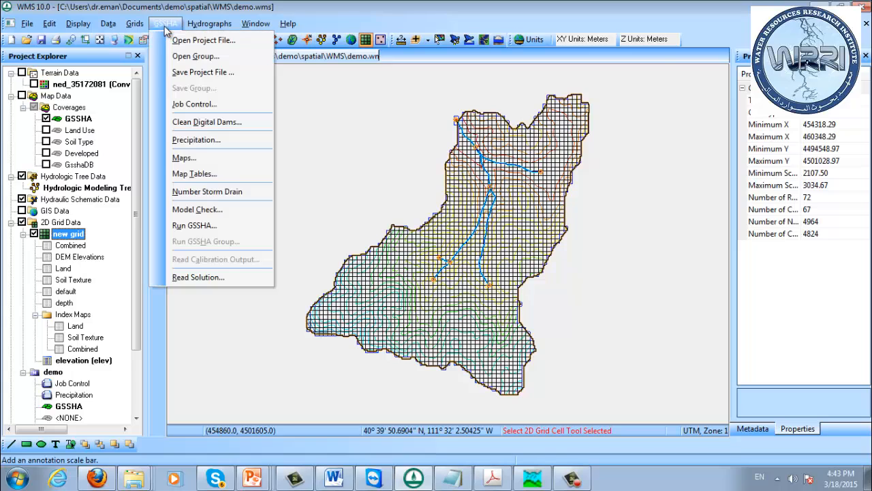
click(198, 141)
click(569, 128)
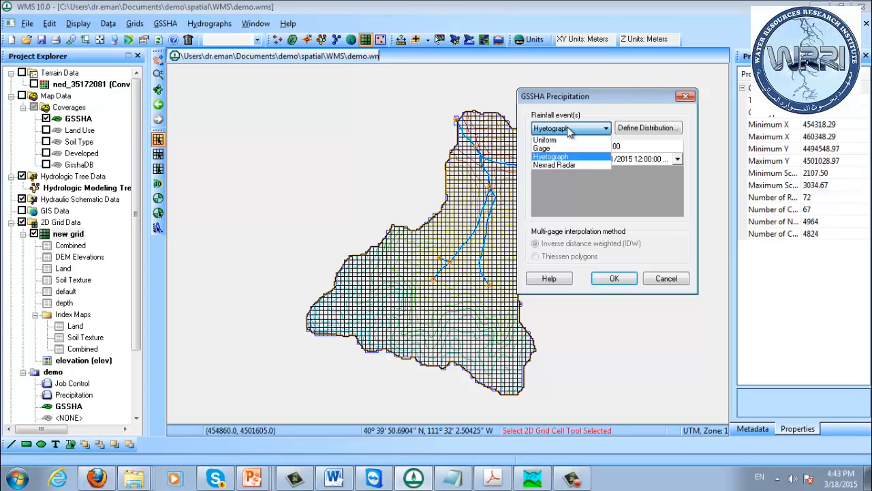
click(568, 166)
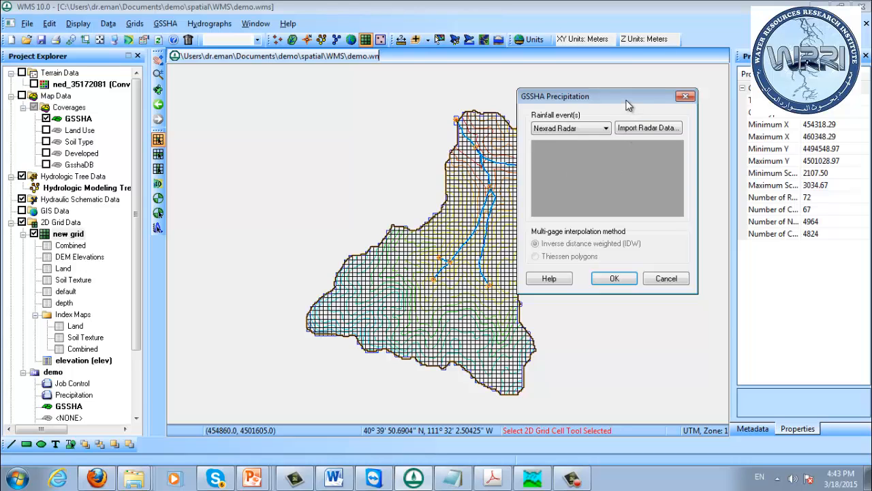
Start importing radar data, converting from Arc/Info ASCII Grid to the incremental distribution rain gage format
drag(630, 102, 720, 151)
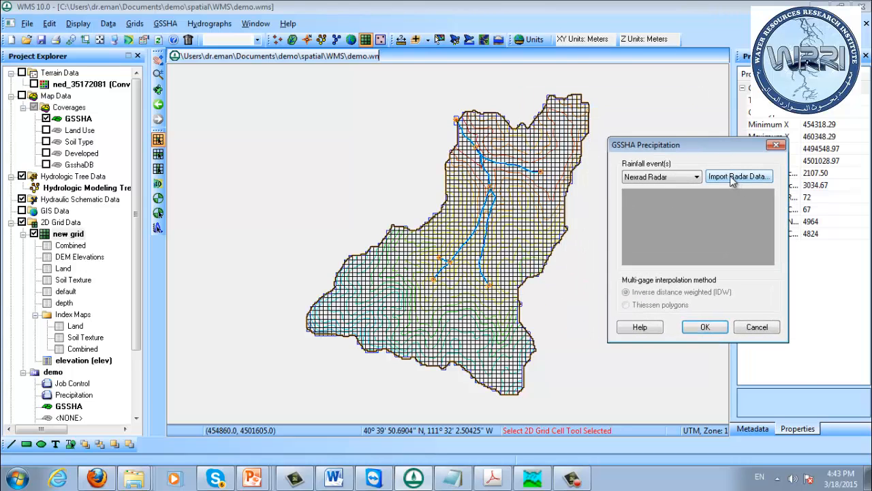
click(732, 178)
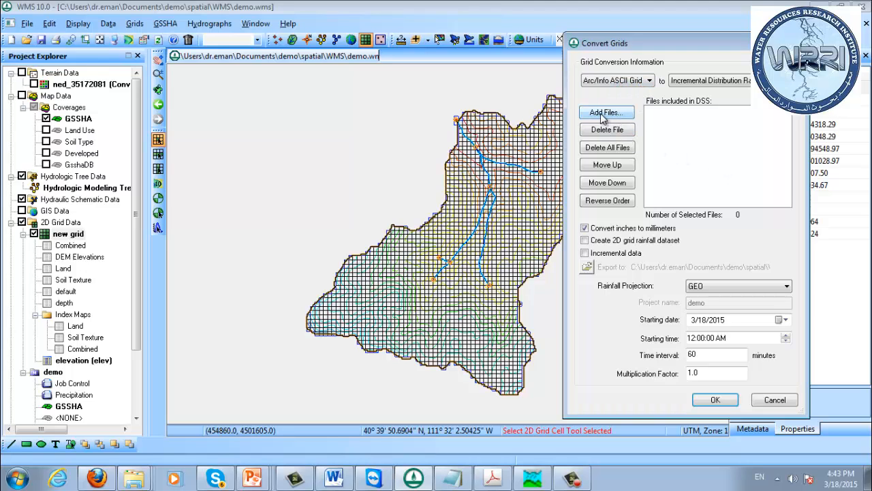
click(607, 85)
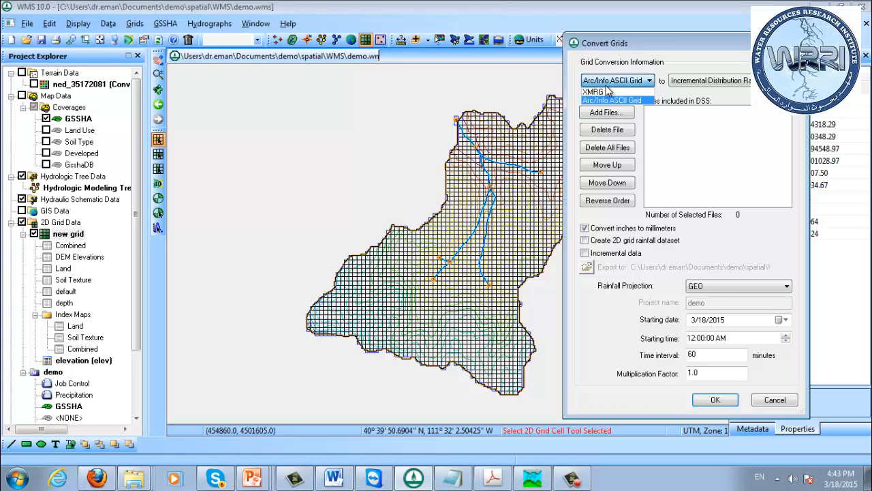
click(606, 86)
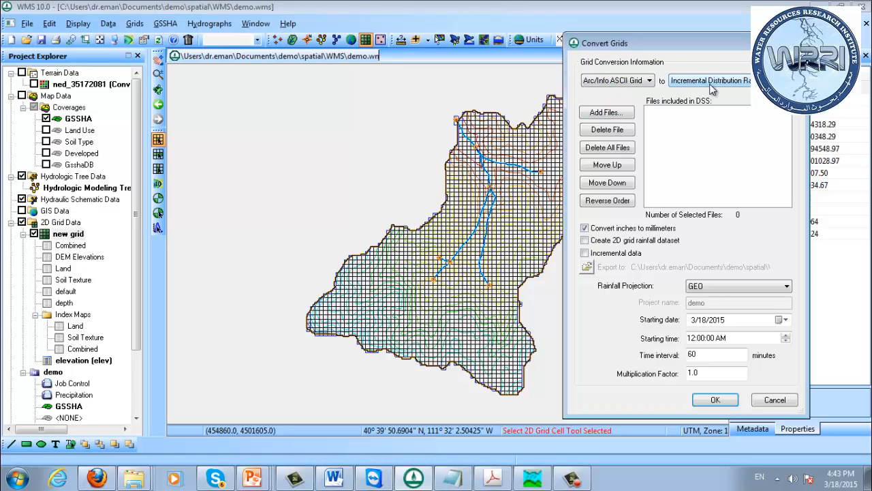
click(711, 82)
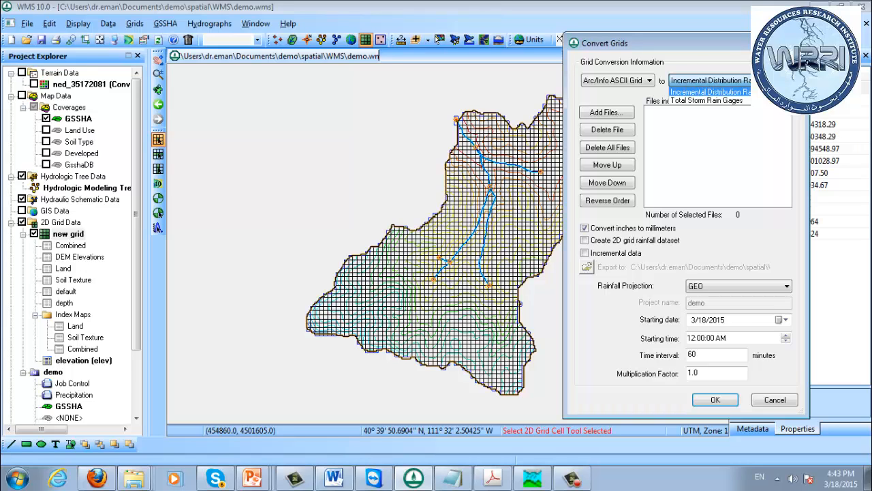
click(710, 91)
Start adding radar files to the conversion and browse to the NEXRAD folder under RawData and ParkCity
click(606, 112)
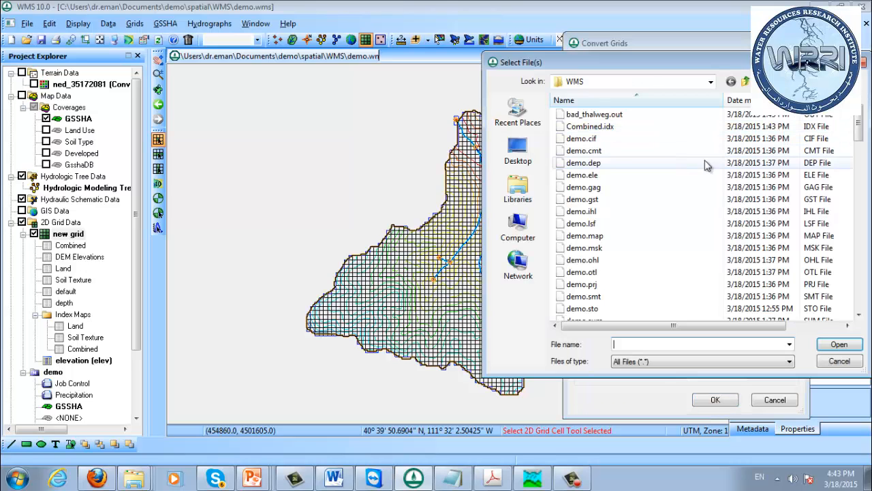
drag(616, 64, 632, 84)
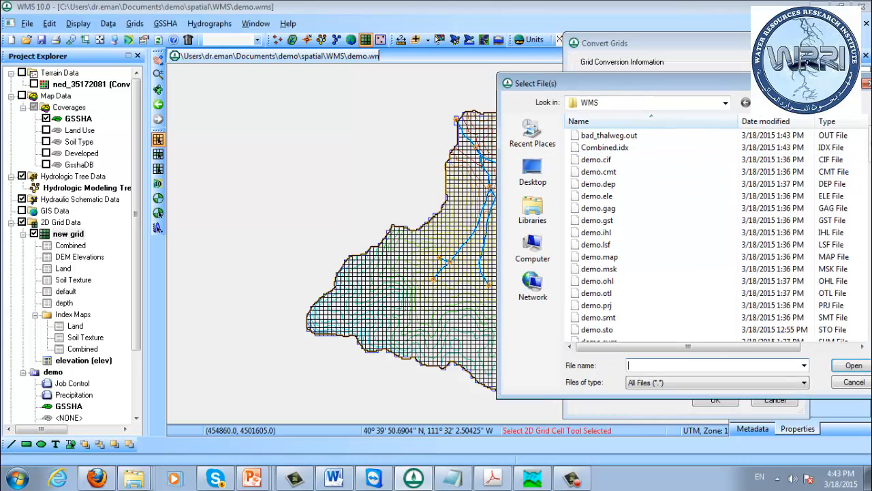
click(762, 103)
click(593, 160)
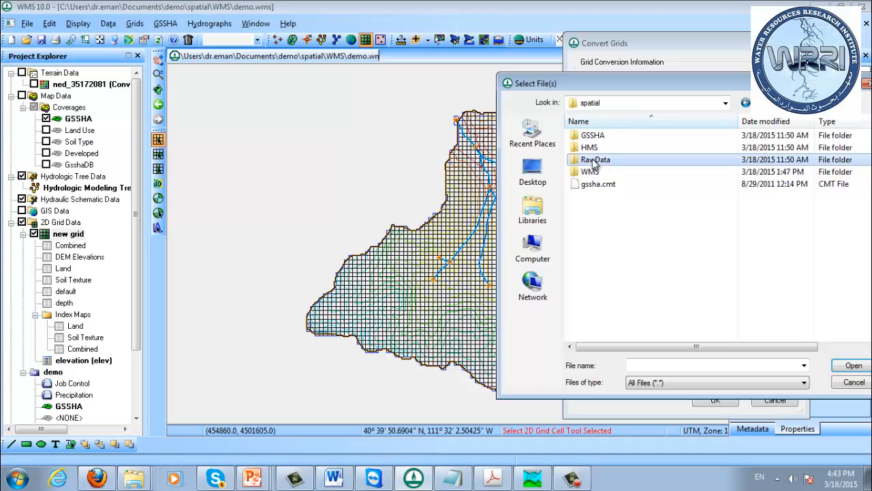
double_click(592, 160)
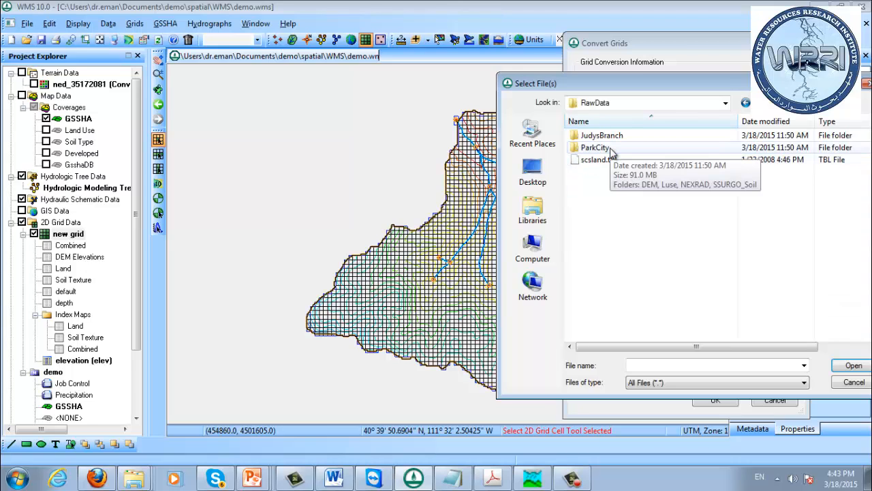
double_click(611, 149)
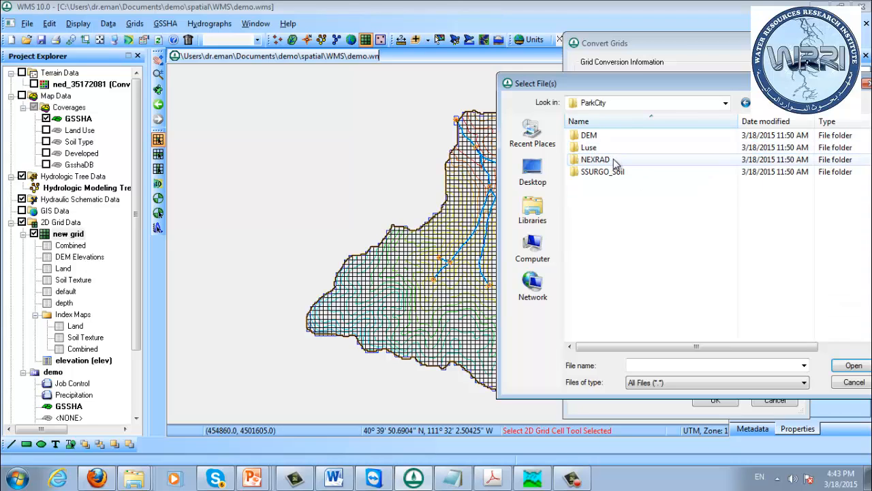
double_click(610, 161)
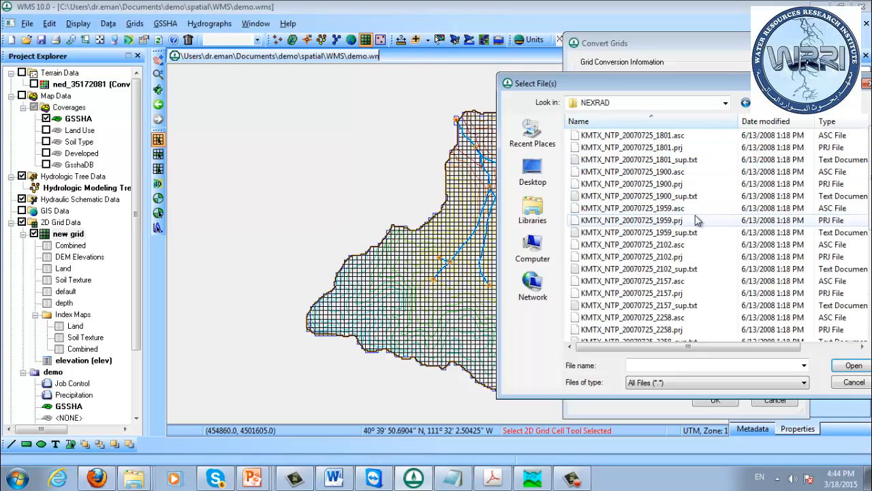
Sort the NEXRAD files by type and add all .asc files from KMTX_NTP_20070725_1801 to KMTX_NTP_20070726_0358
drag(621, 87, 414, 93)
click(471, 143)
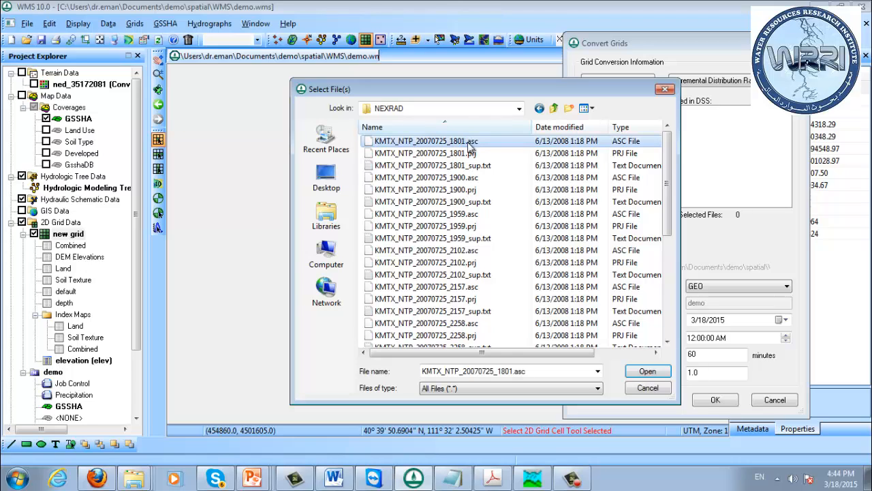
right_click(468, 143)
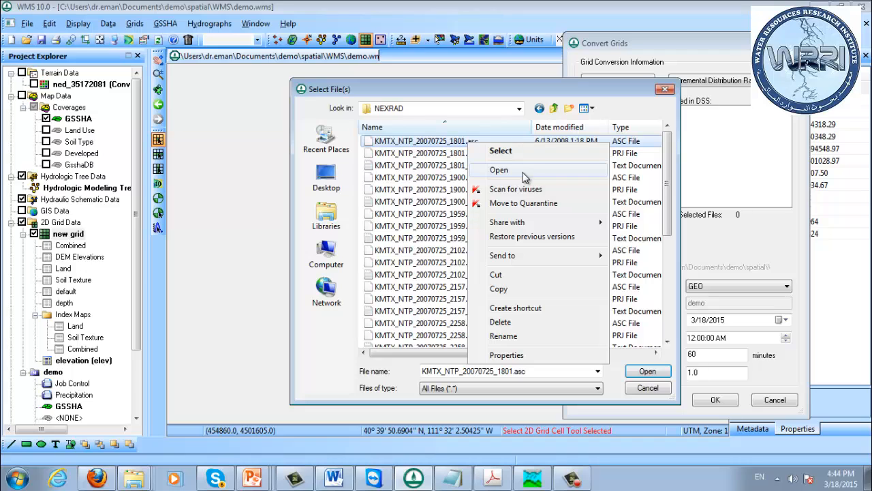
click(385, 153)
click(404, 144)
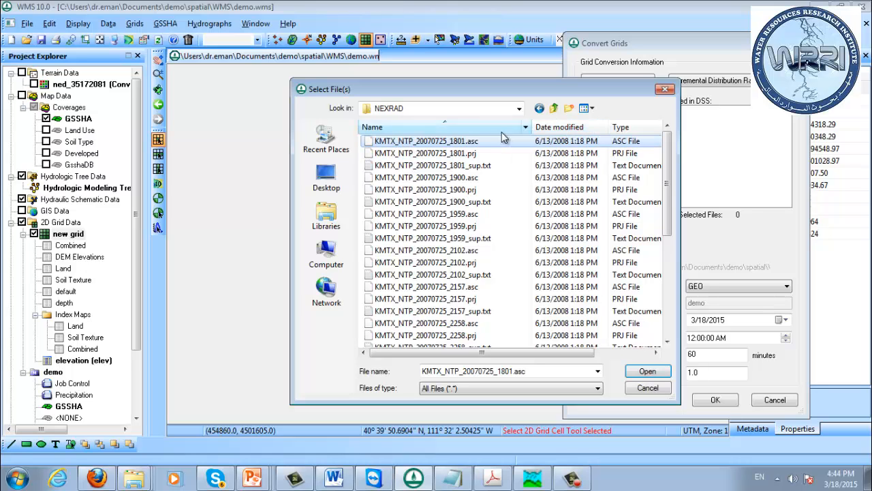
click(623, 127)
drag(601, 90, 582, 27)
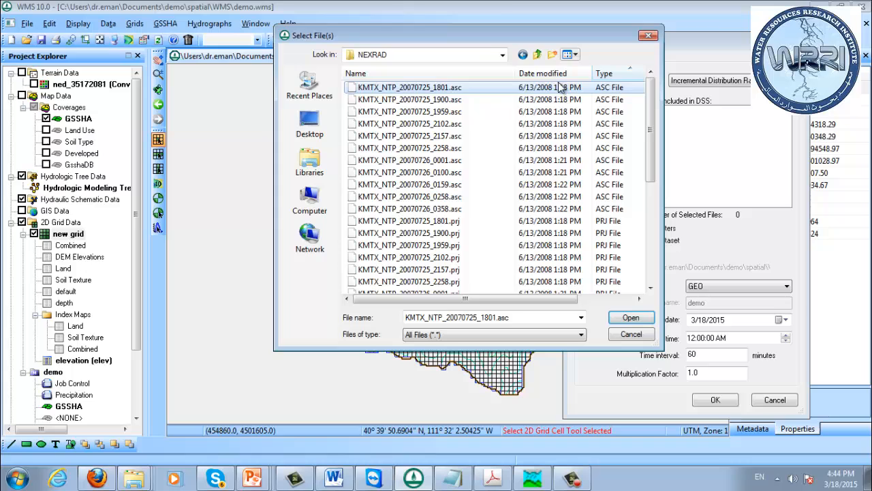
shift+click(474, 210)
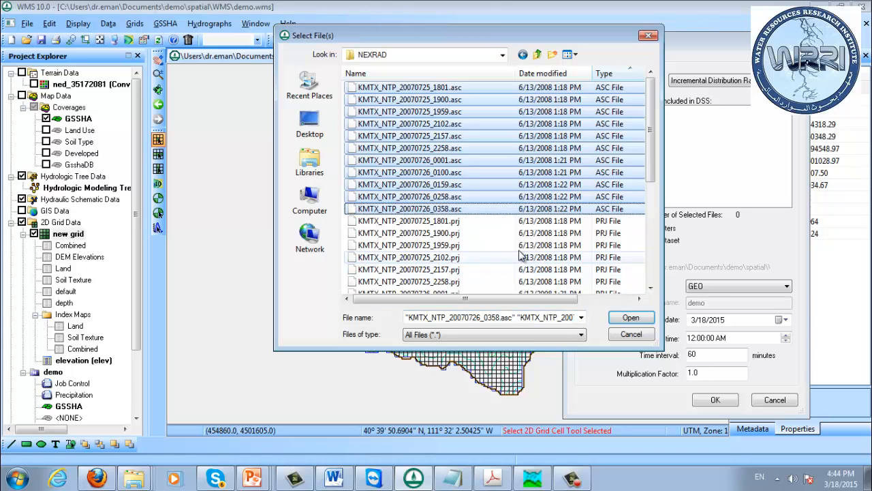
click(632, 318)
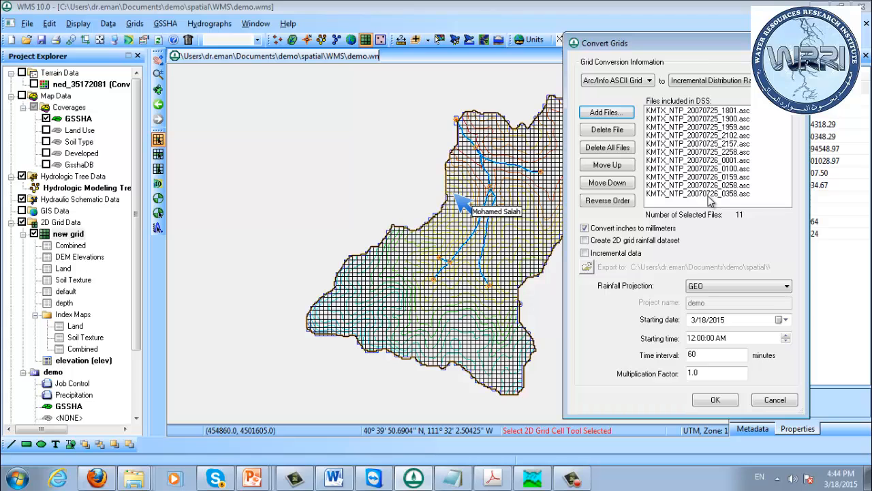
Examine the dates and times in the names of the radar files included for conversion
click(725, 194)
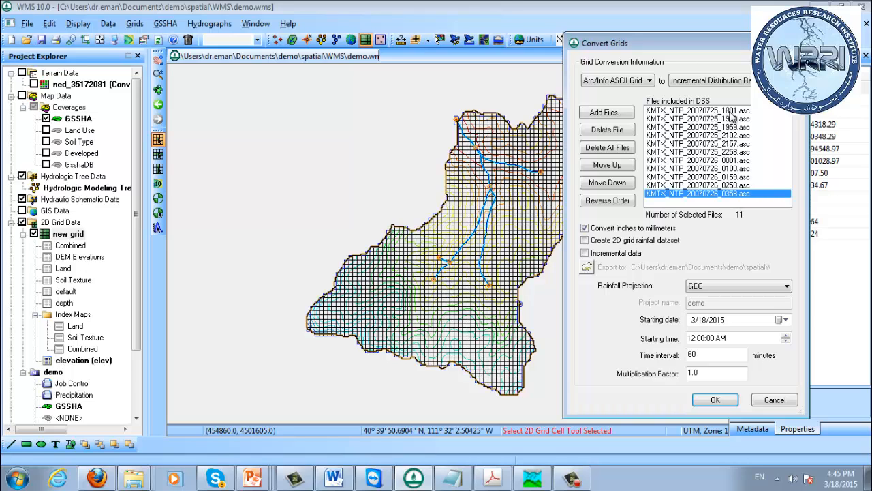
click(730, 111)
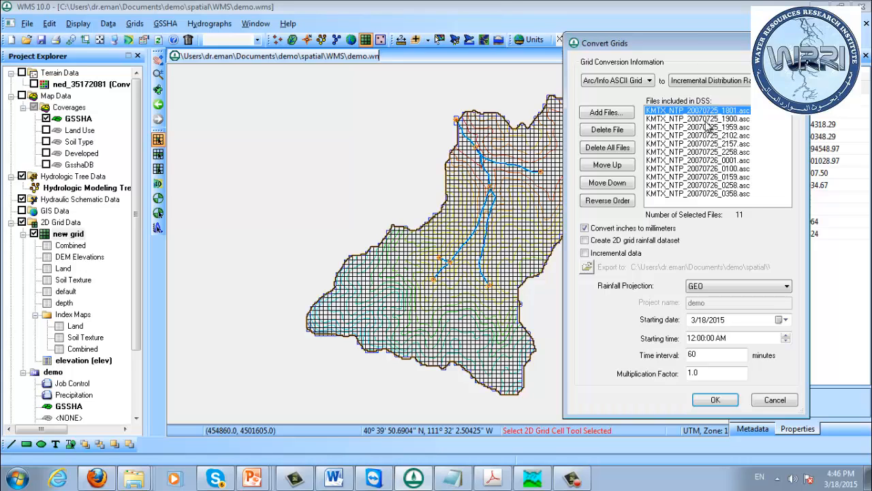
click(736, 120)
click(737, 127)
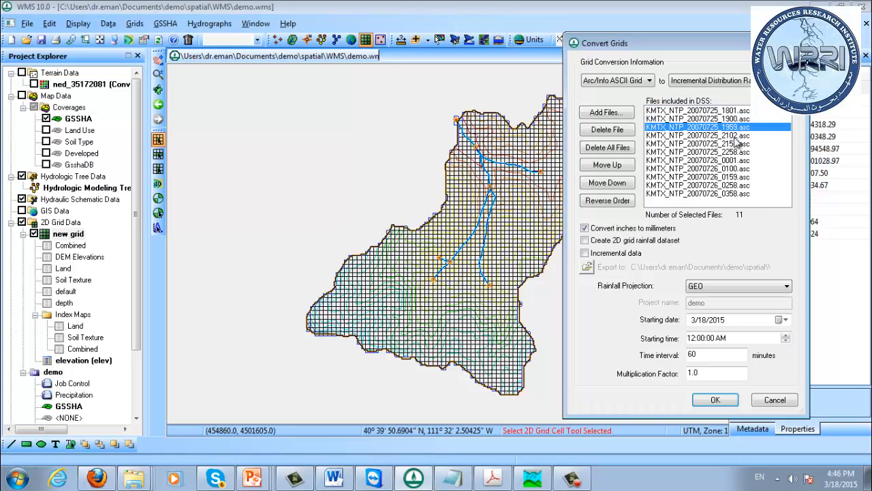
Compare the times in the names of the first four radar files to judge the interval between them
click(734, 136)
click(729, 111)
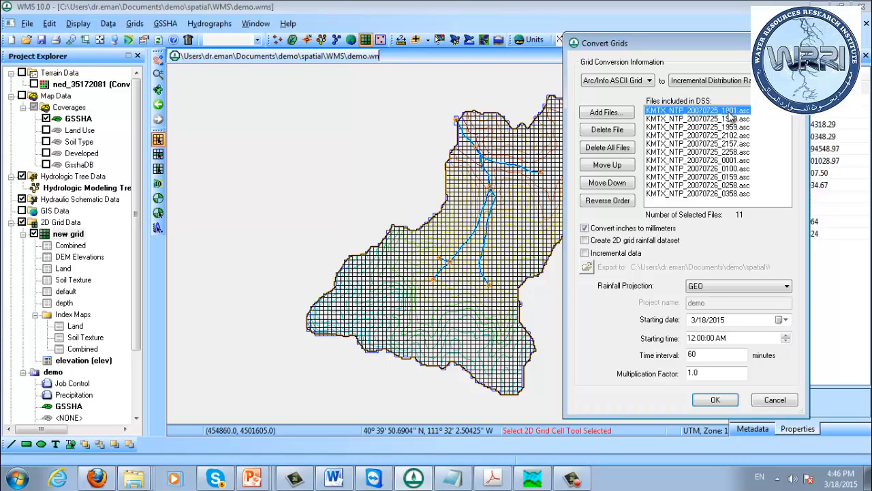
click(728, 119)
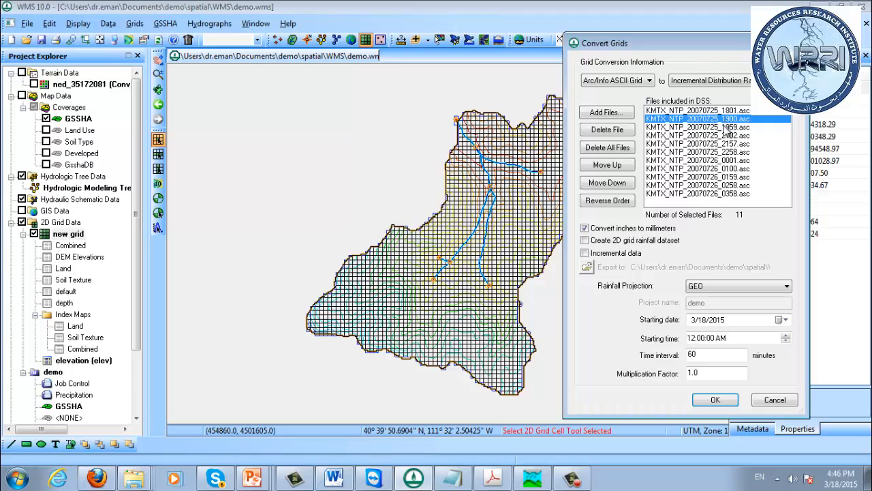
click(727, 128)
click(725, 111)
click(725, 119)
click(727, 127)
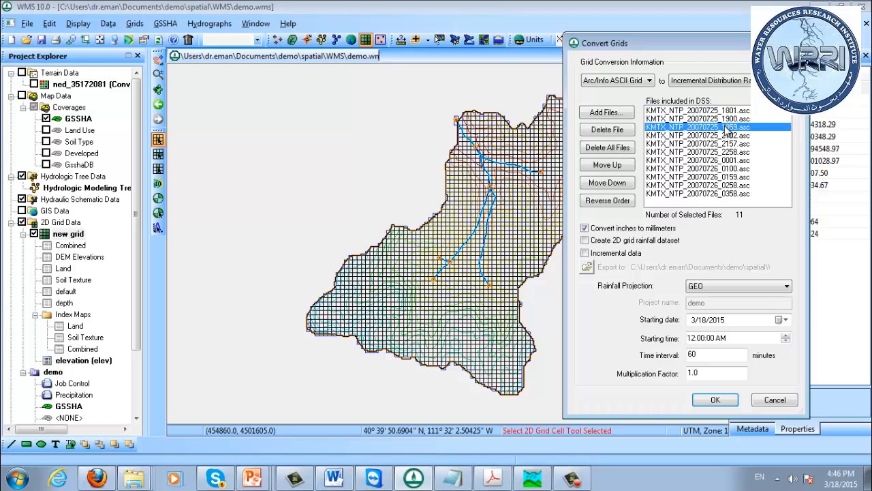
click(729, 137)
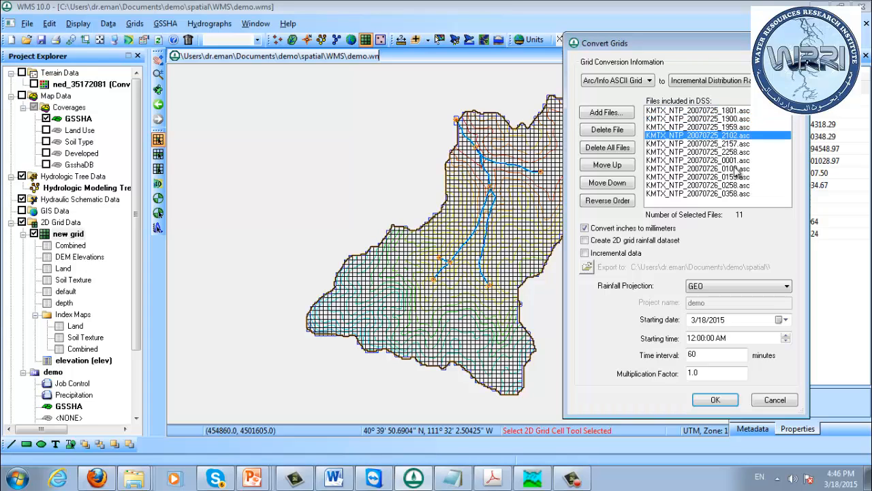
click(737, 111)
click(737, 119)
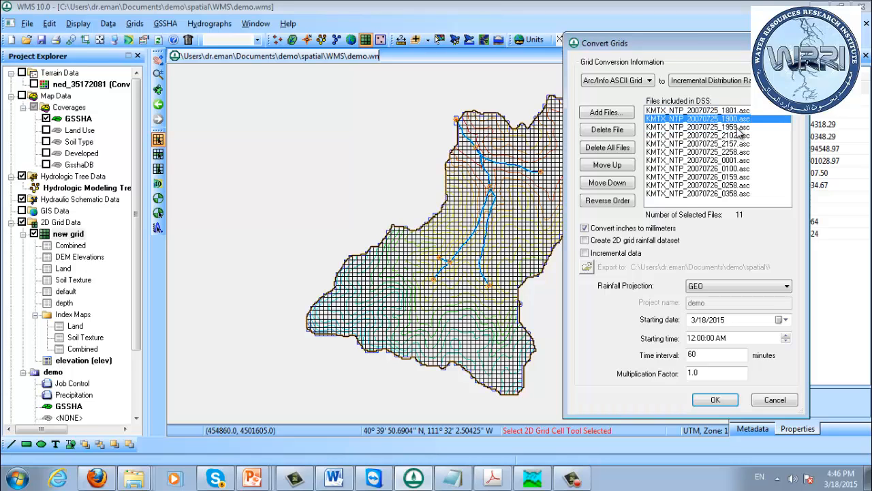
click(737, 128)
click(737, 136)
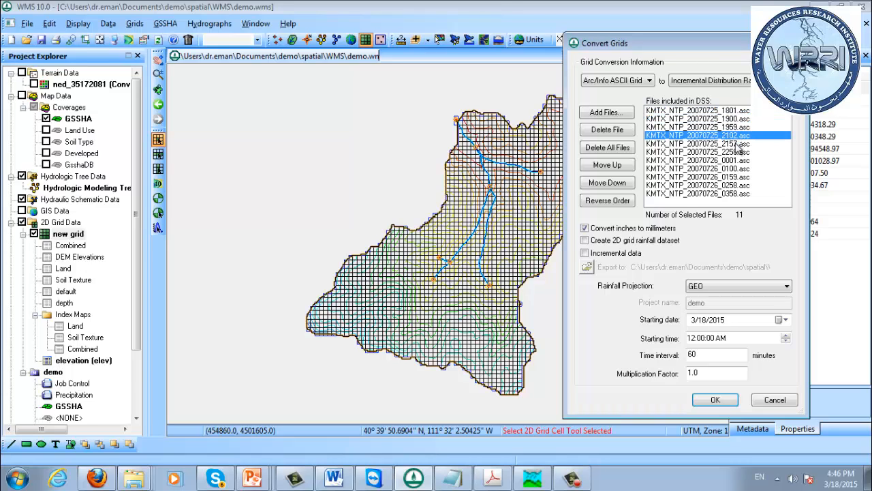
Check the time spacing across the whole radar file list, from the 20070725_1801 file to the 20070726_0358 file
click(736, 111)
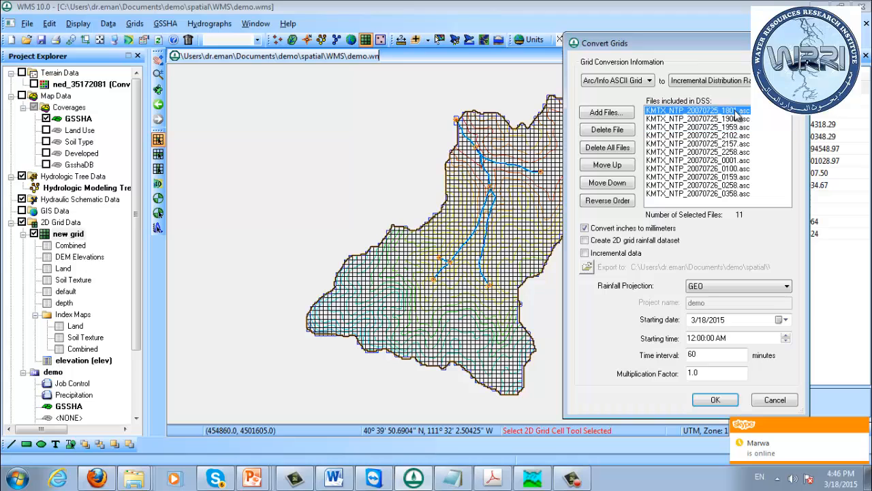
click(737, 119)
click(737, 128)
click(737, 136)
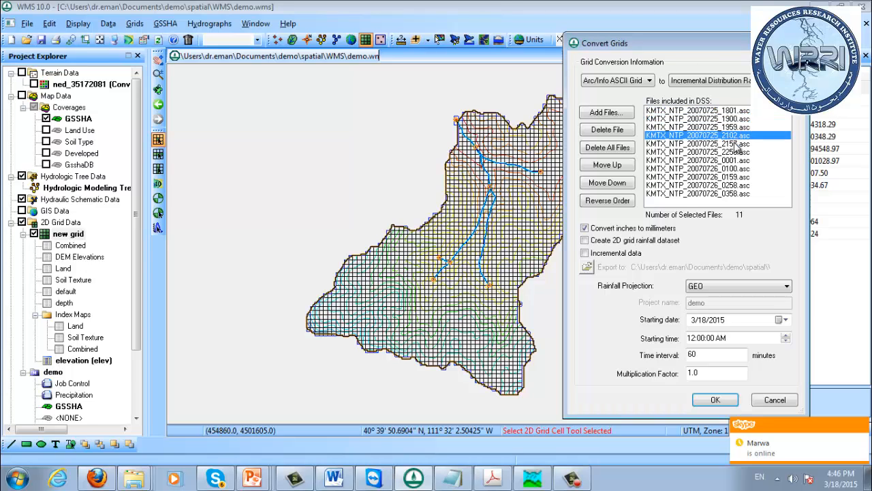
click(736, 145)
click(737, 152)
click(738, 161)
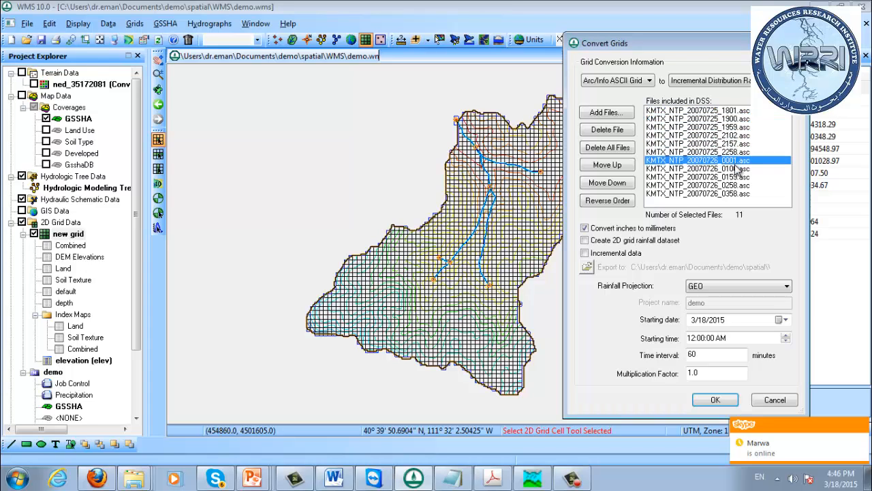
click(738, 169)
click(738, 177)
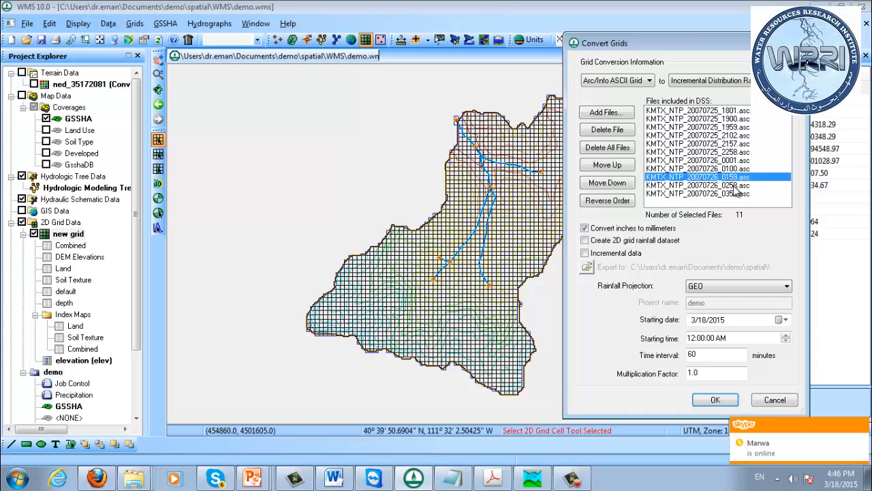
click(735, 186)
click(746, 193)
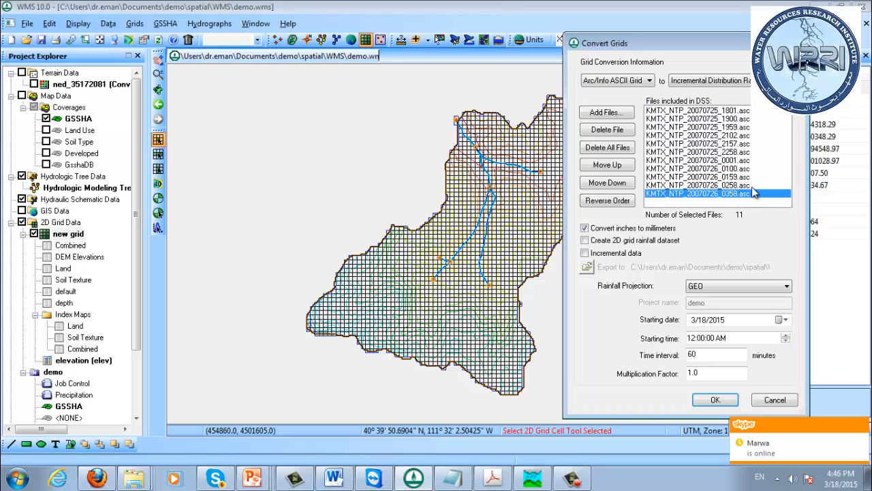
click(743, 111)
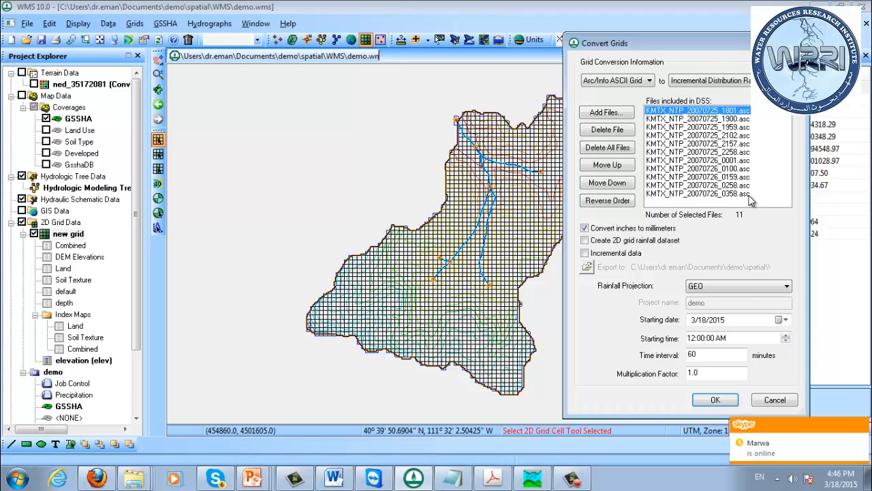
click(748, 194)
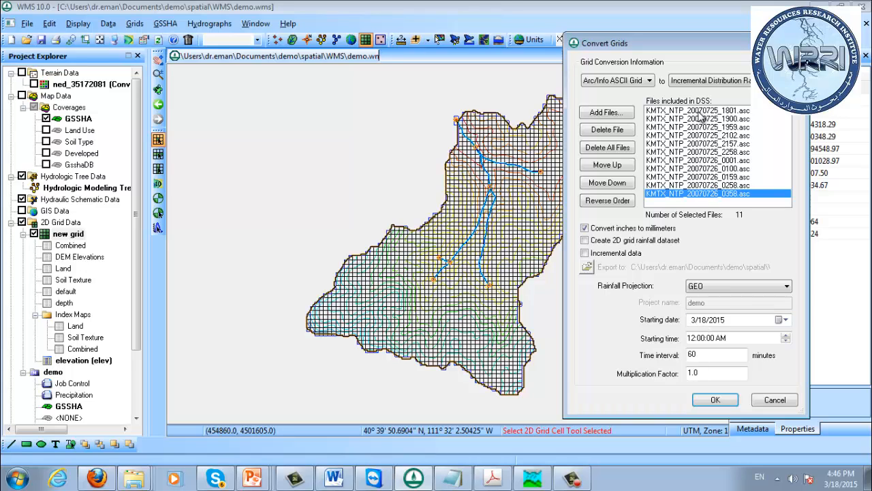
Set the starting date of the radar rainfall conversion to 7/27/2007
click(692, 321)
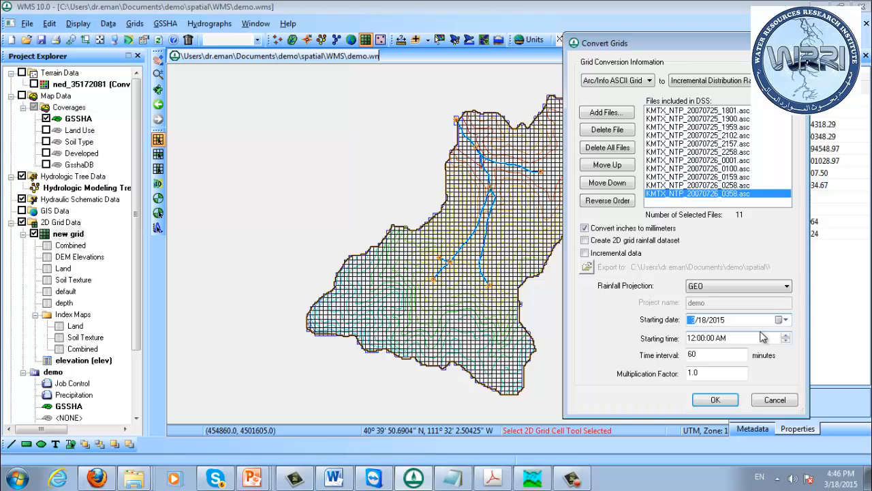
click(702, 320)
text(27)
click(718, 320)
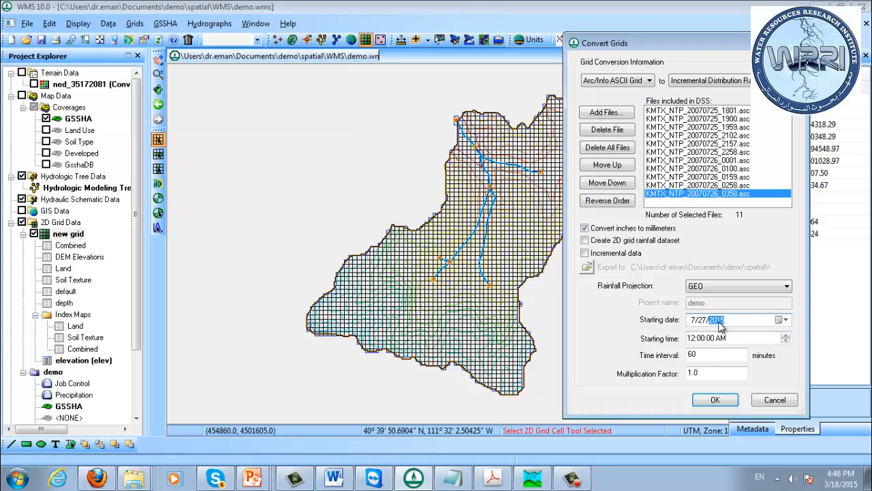
text(2007)
Set the starting time of the radar rainfall conversion to 6:00:00 PM
click(691, 338)
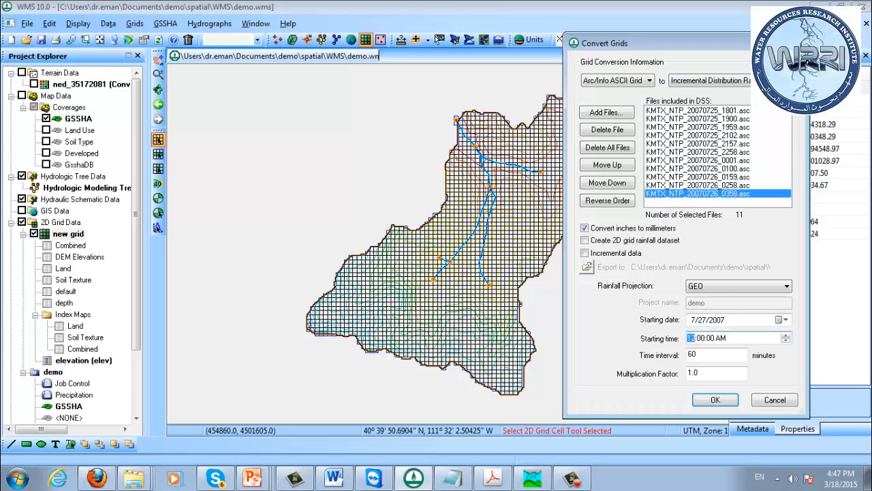
text(0)
text(18)
click(721, 338)
Keep the 60-minute interval and 1.0 multiplication factor, enable creating a 2D grid rainfall dataset, and run the conversion
double_click(702, 354)
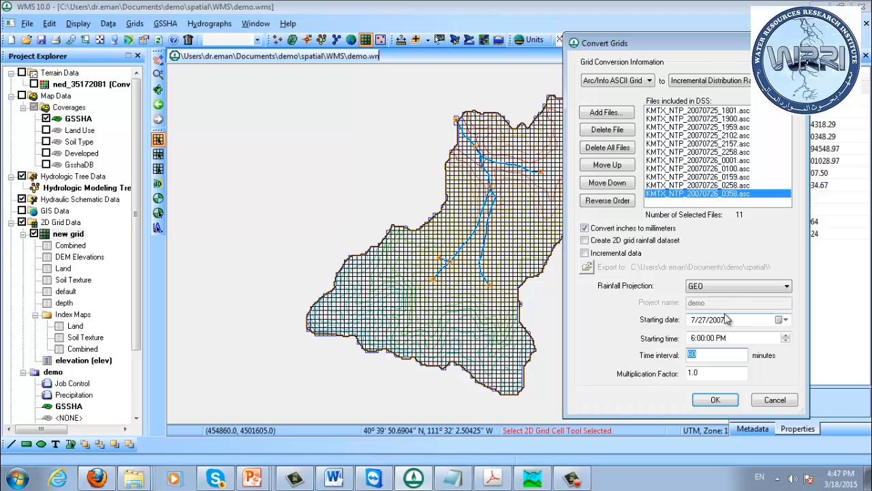
double_click(714, 374)
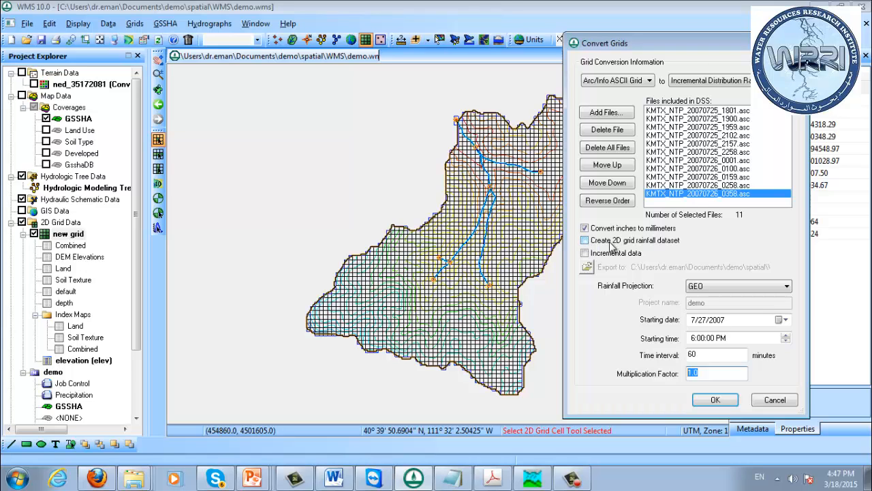
click(624, 243)
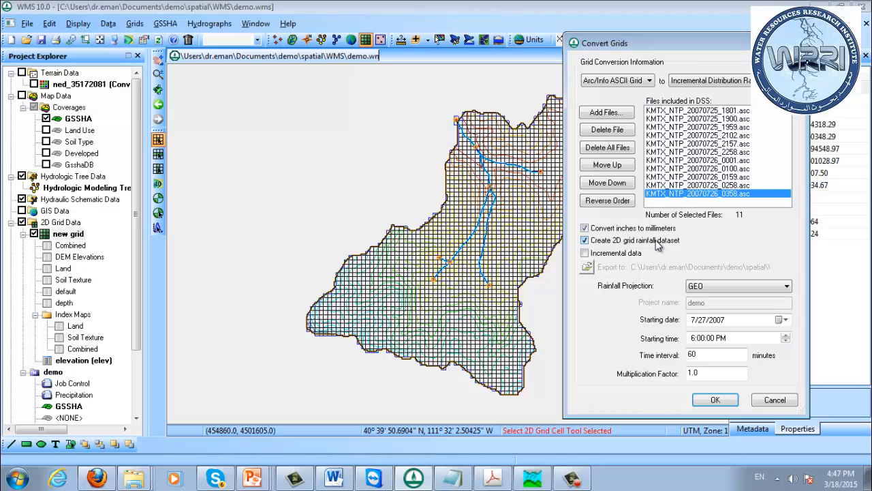
click(717, 400)
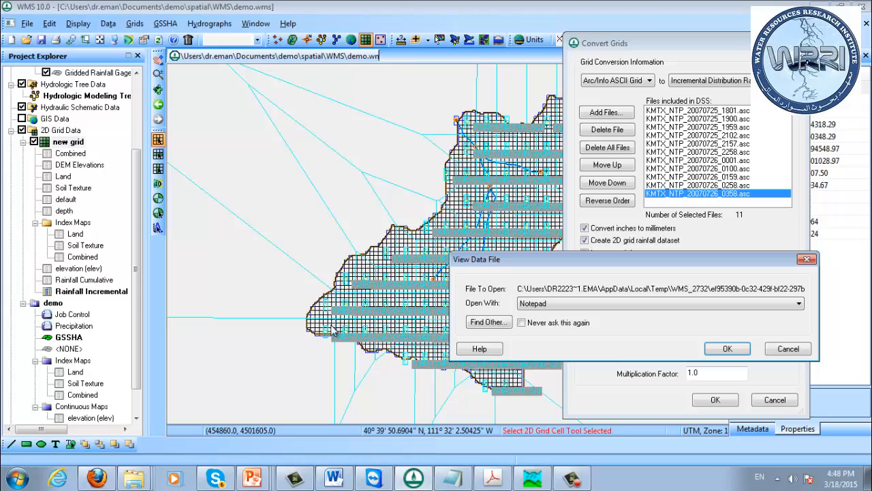
Review the basin average hyetograph and storm totals in the NEXRAD summary report with Notepad, and close the report
click(734, 349)
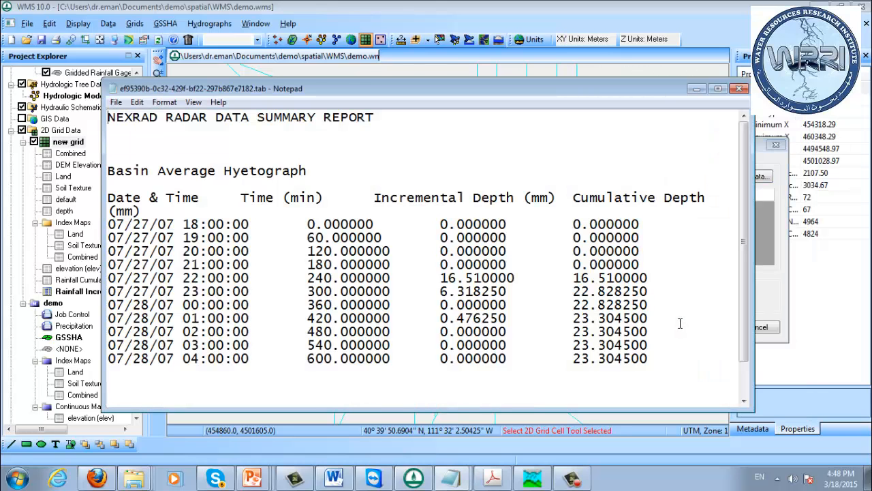
double_click(300, 89)
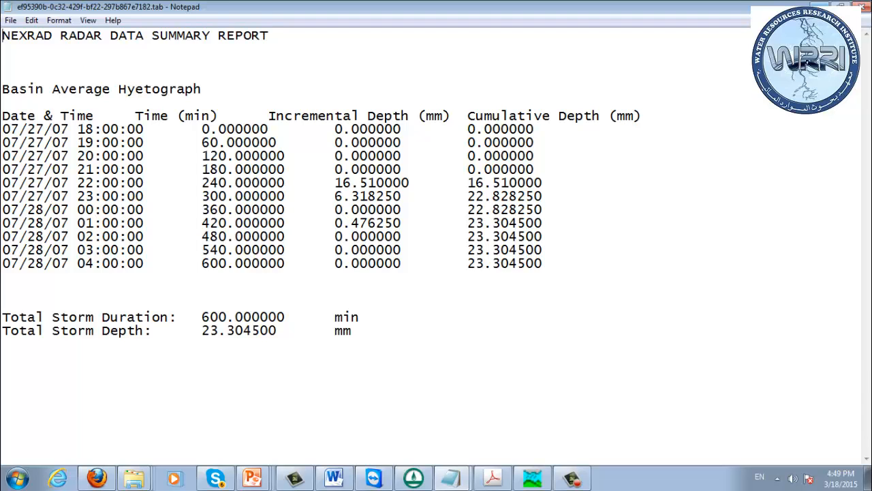
click(820, 7)
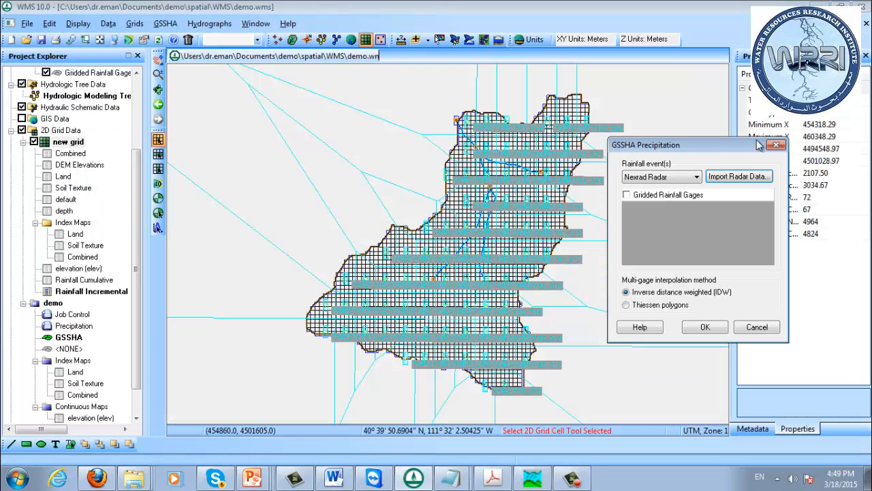
Enable Gridded Rainfall Gages for the Nexrad Radar precipitation and accept it with inverse distance weighted (IDW) interpolation
drag(713, 148, 631, 83)
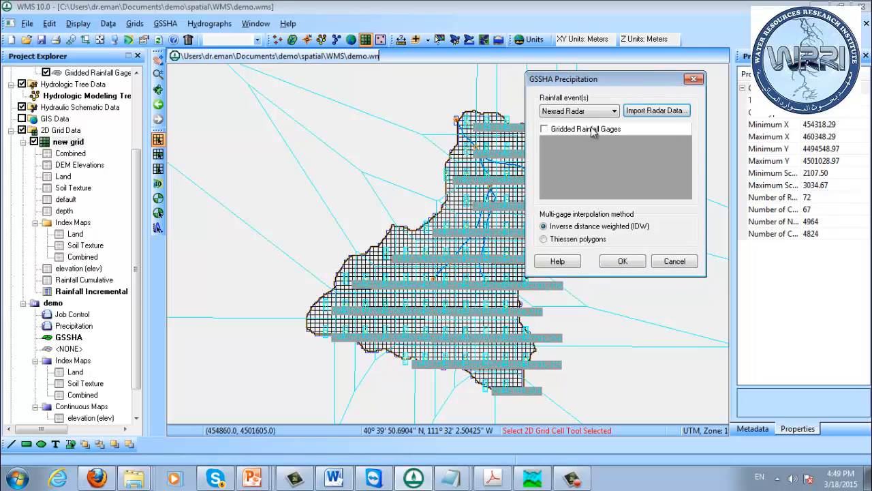
click(545, 129)
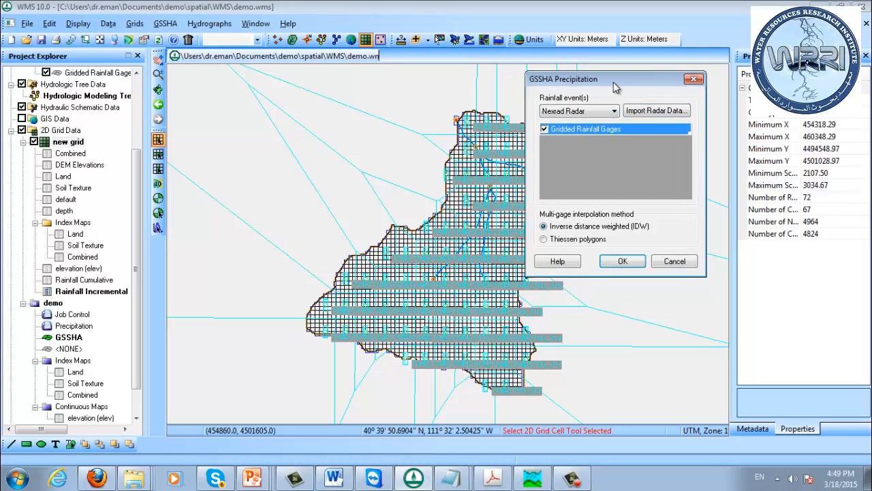
drag(612, 89, 649, 89)
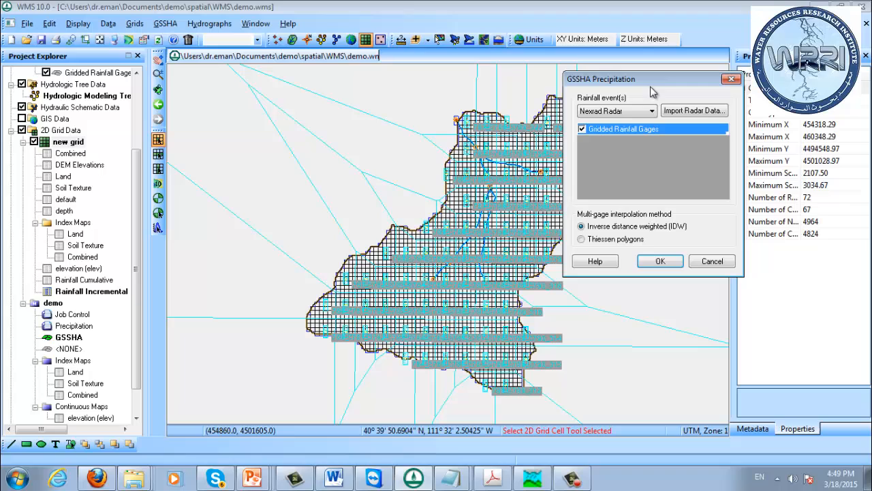
click(625, 239)
key(Up)
click(664, 264)
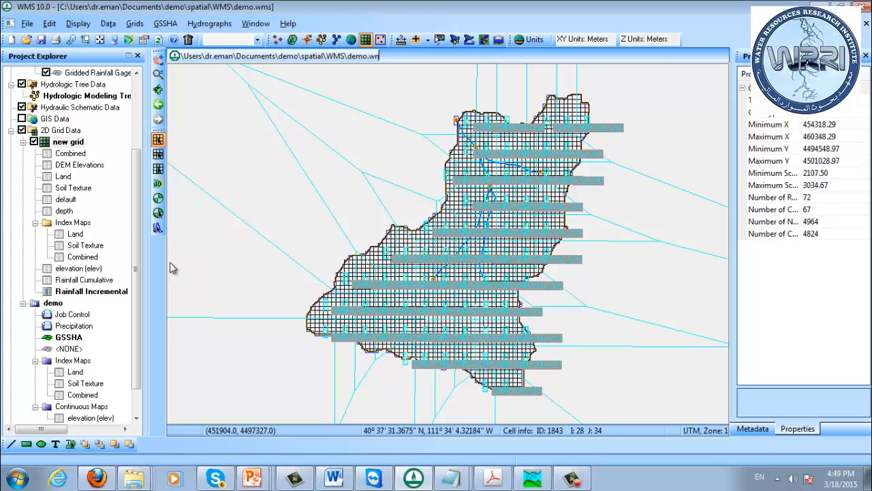
Display the new grid's Rainfall Cumulative dataset and step through its time steps from 07/27/2007 07:00 PM to 07/28/2007 04:00 AM
scroll(137, 269, down, 1)
scroll(136, 270, down, 2)
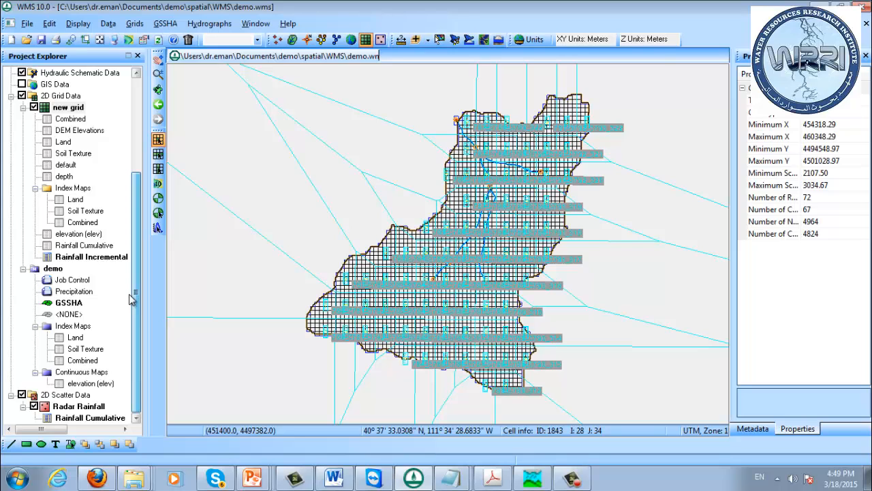
click(75, 248)
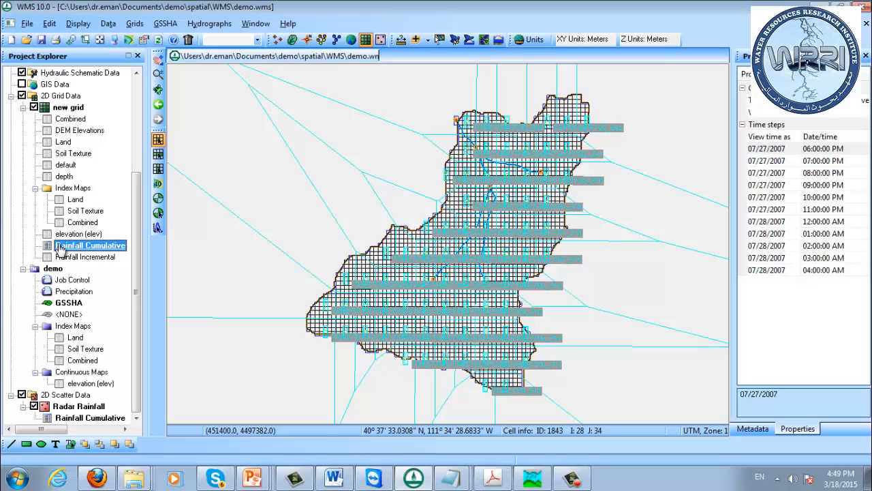
click(767, 163)
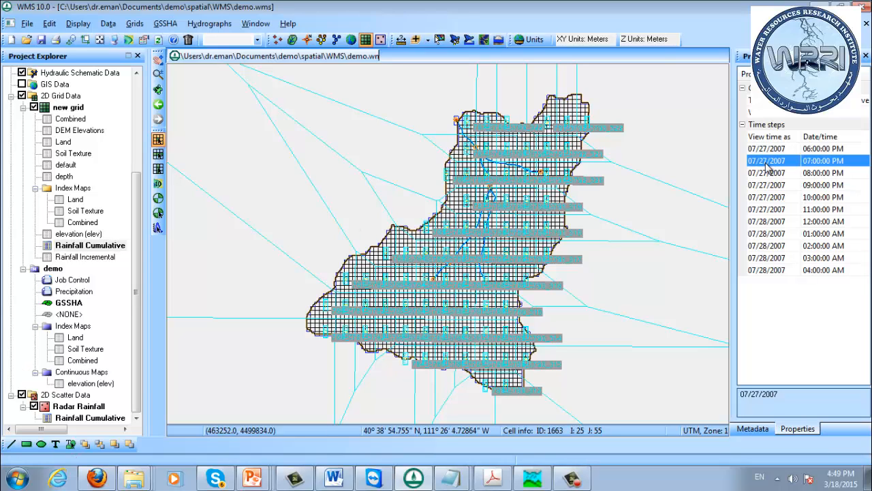
key(Down)
key(Down)
key(Down)
key(Down)
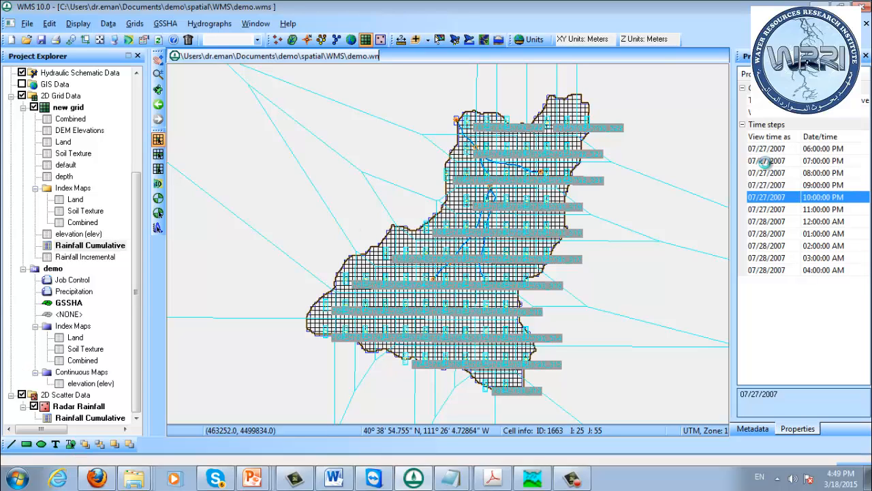
key(Down)
key(Down)
key(Down)
key(Down)
key(Down)
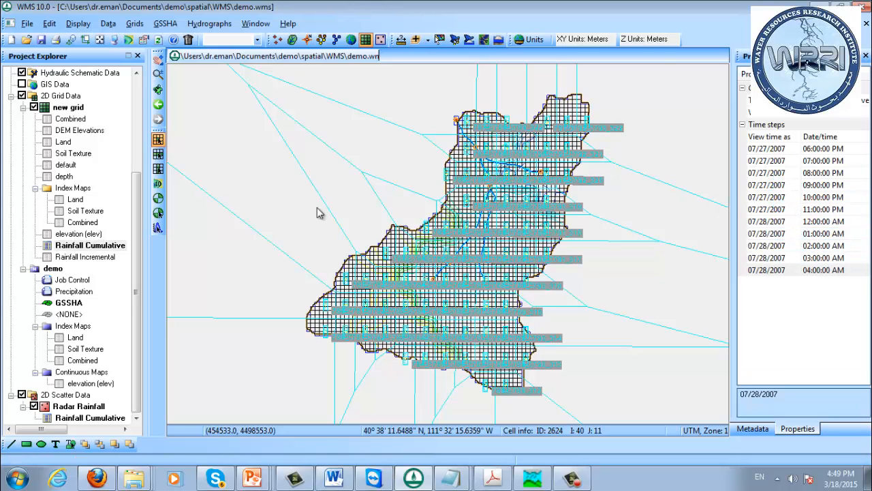
Hide the Gridded Rainfall Gage coverage so that it does not cover the grid's rainfall contours
click(138, 97)
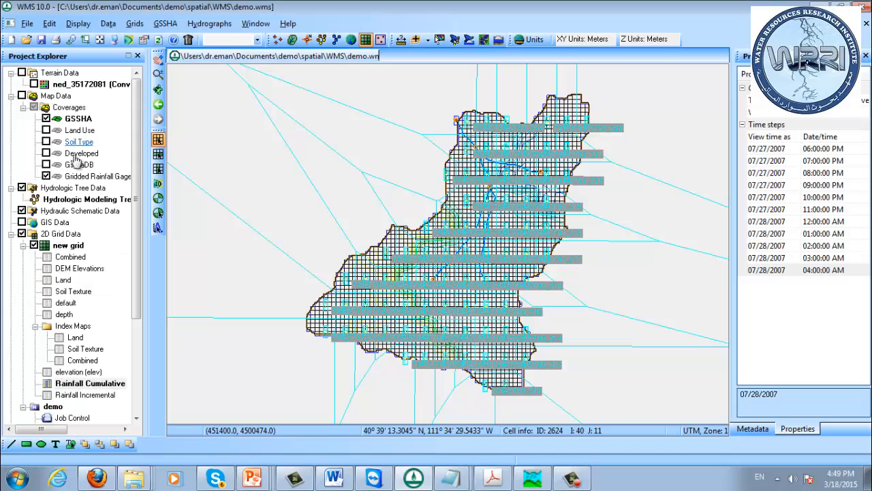
click(47, 175)
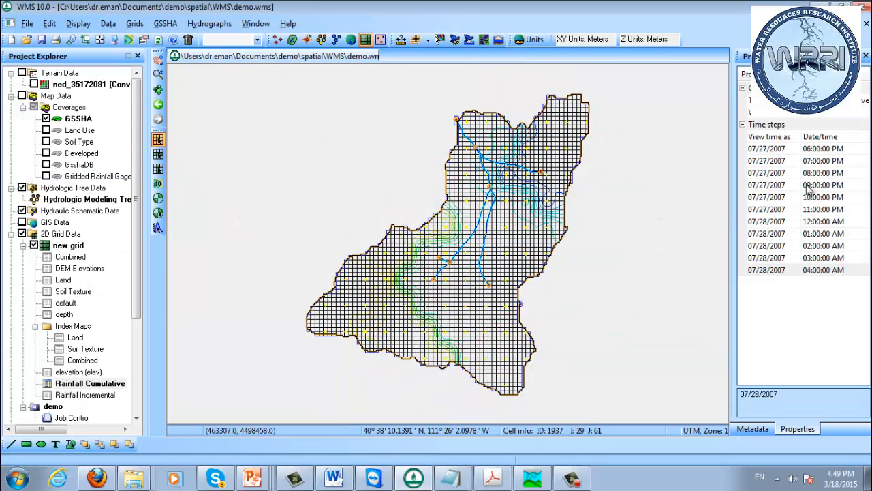
Step through the Rainfall Cumulative contours from 07/27/2007 06:00 PM to 07/28/2007 04:00 AM, with a closer view of the watershed
click(772, 151)
key(Down)
key(Down)
key(Down)
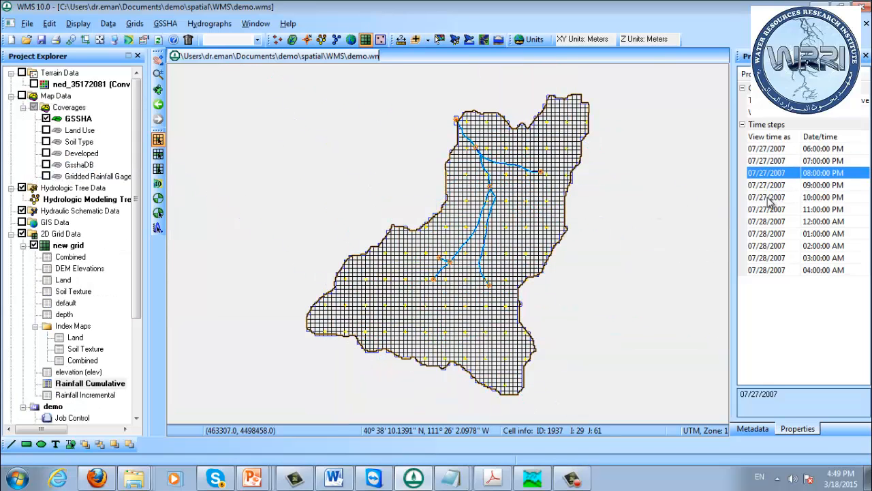
scroll(492, 240, up, 3)
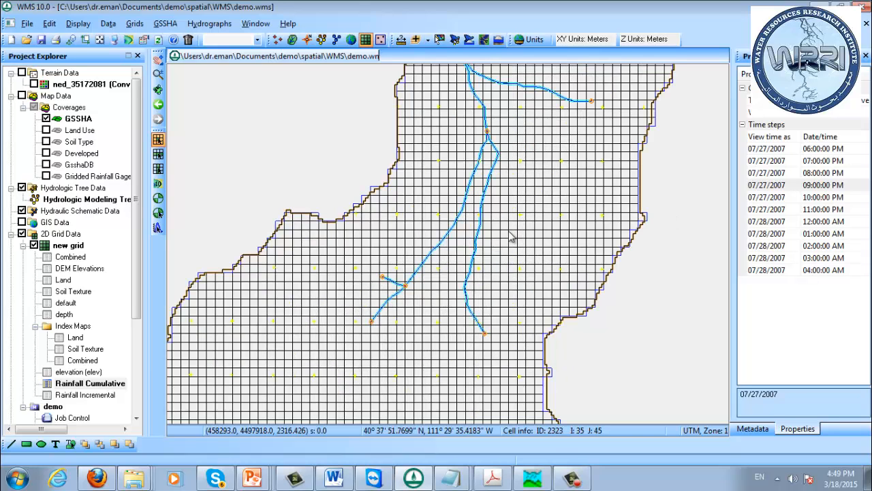
click(783, 197)
click(787, 209)
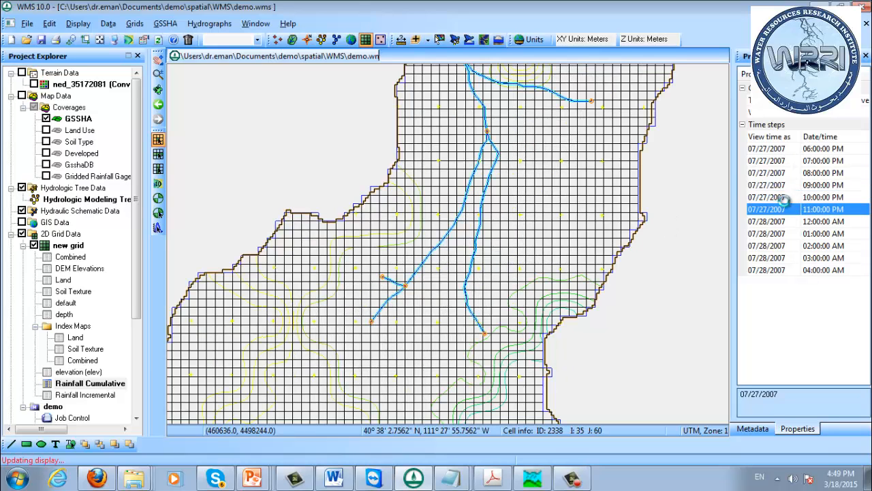
key(Down)
key(Down)
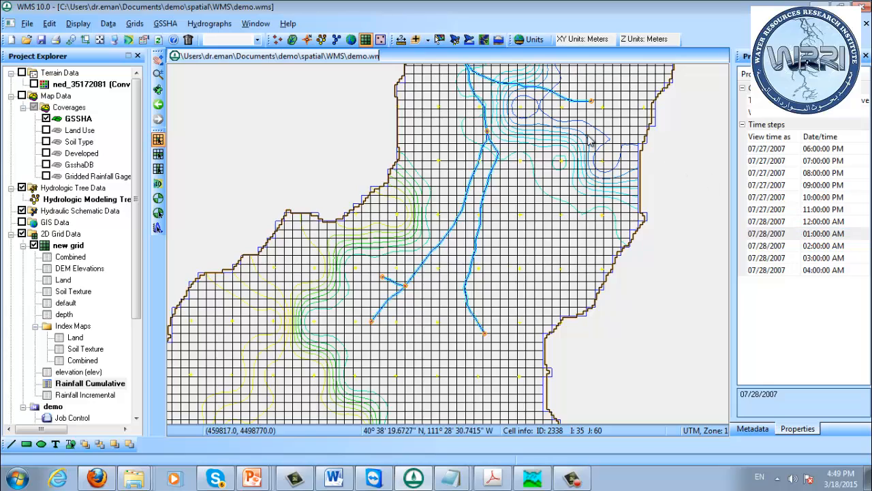
click(779, 234)
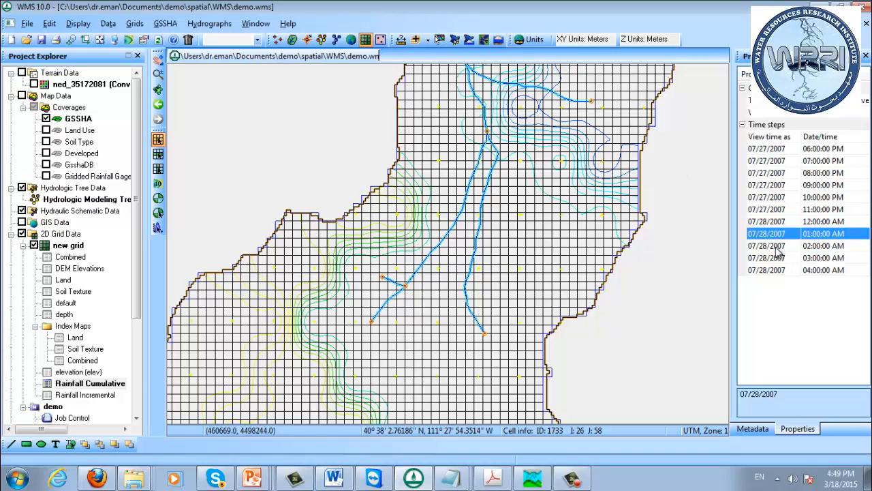
click(779, 246)
click(782, 257)
click(783, 270)
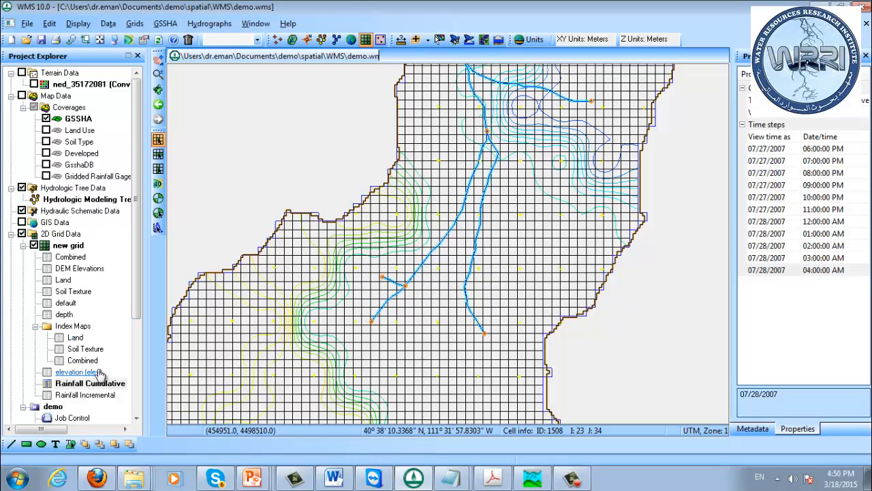
Display the new grid's Rainfall Incremental dataset and view its time steps from 07/27/2007 06:00 PM to 07/28/2007 12:00 AM
click(99, 396)
click(776, 150)
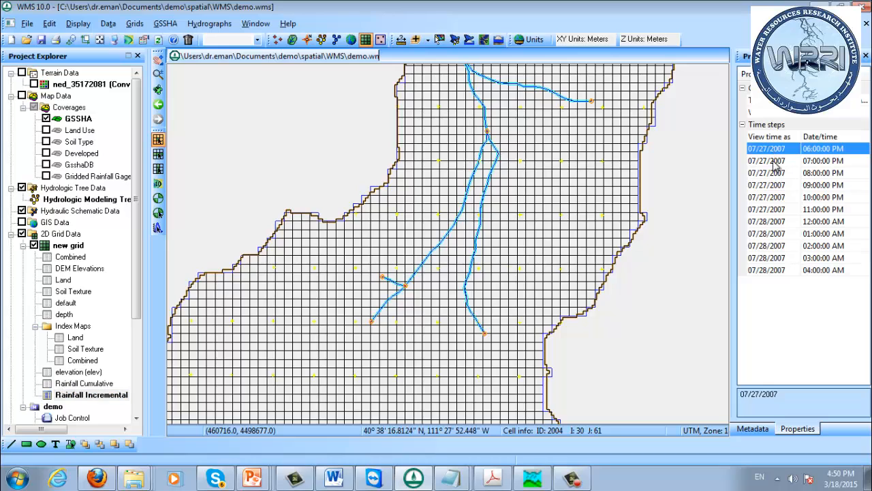
click(775, 174)
key(Down)
key(Down)
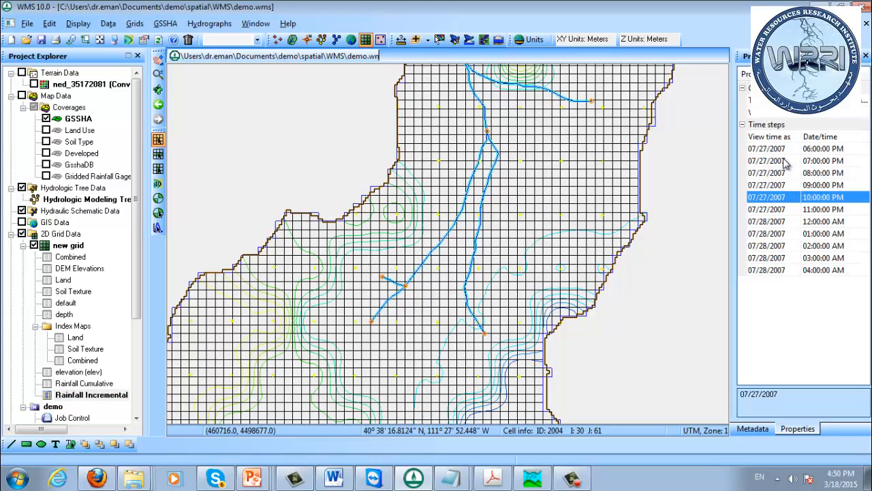
key(Down)
key(Down)
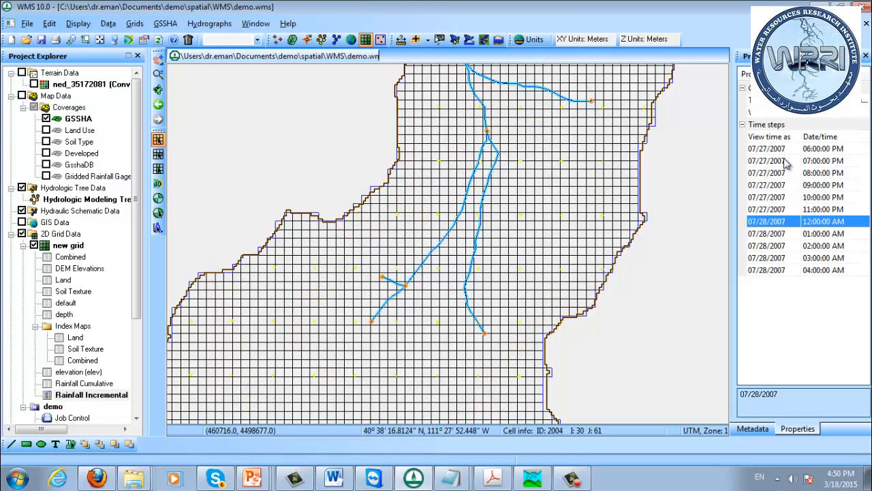
Recheck the incremental rainfall contours around 07/27/2007 10:00 PM, and continue through the time steps to 07/28/2007 04:00 AM
key(Up)
key(Up)
key(Up)
key(Down)
key(Down)
key(Down)
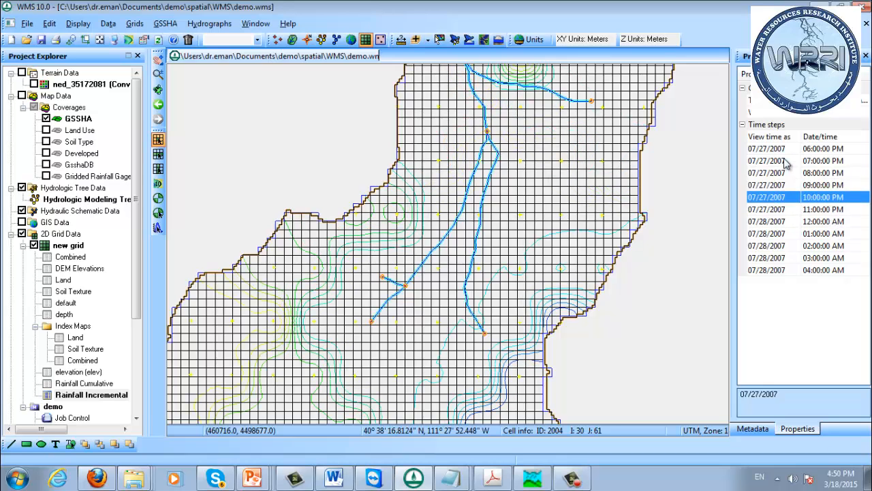
key(Down)
key(Down)
key(Down)
key(Down)
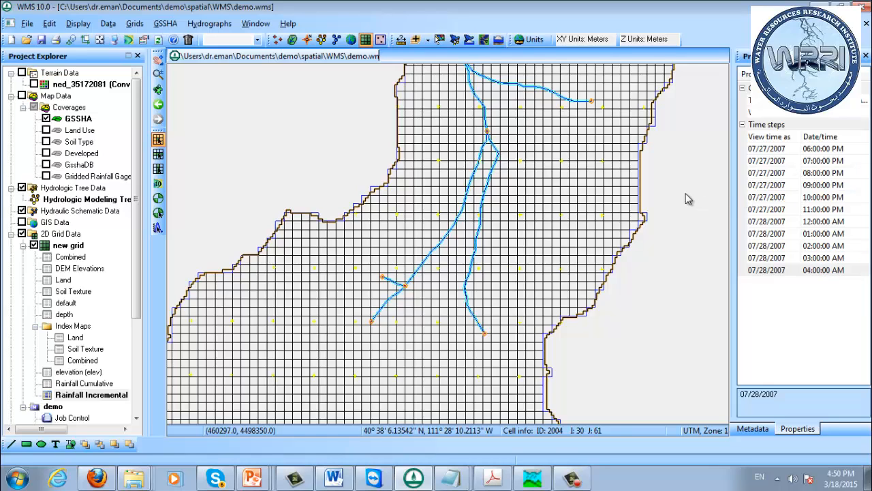
Run the GSSHA simulation for demo.prj with screen printing suppressed, and read in its solution on exit
click(100, 39)
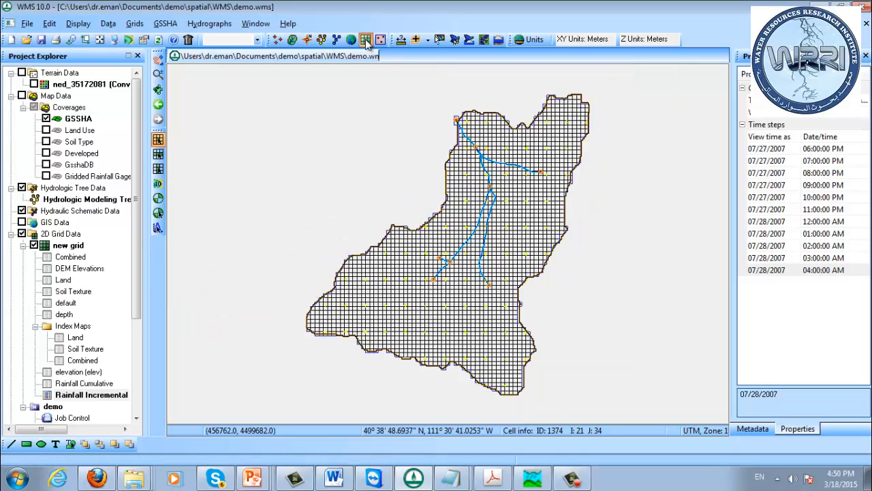
click(160, 25)
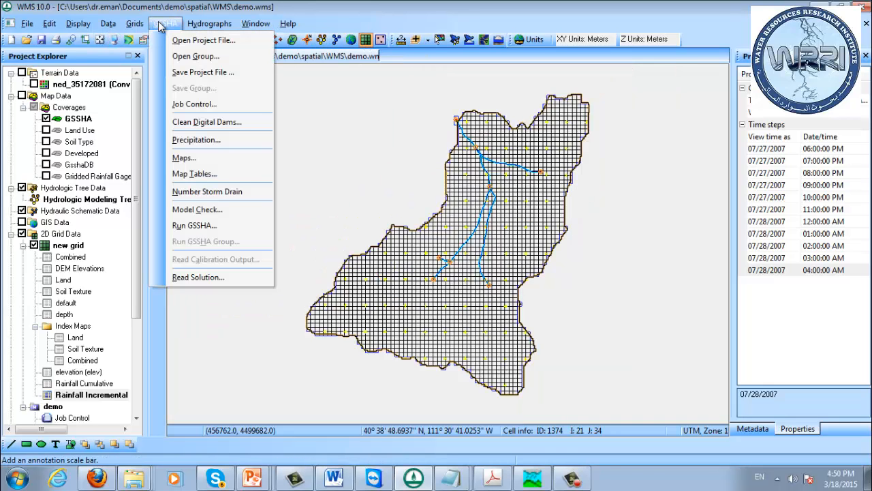
click(195, 226)
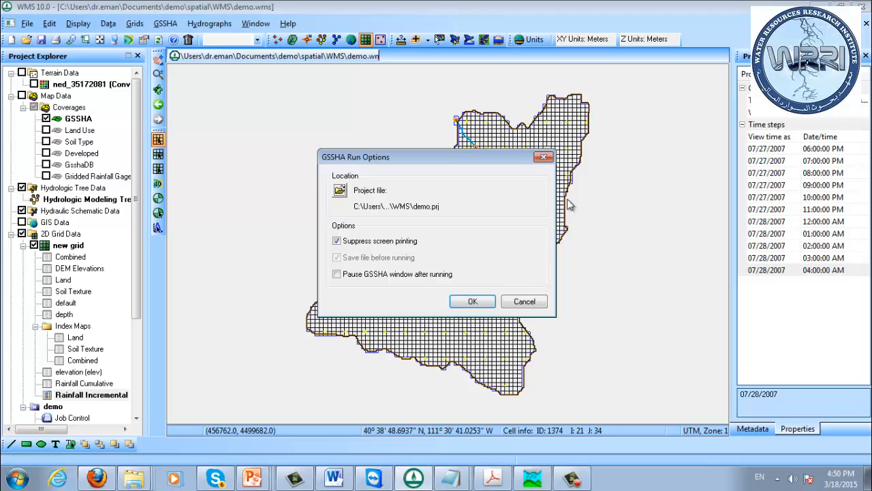
click(478, 301)
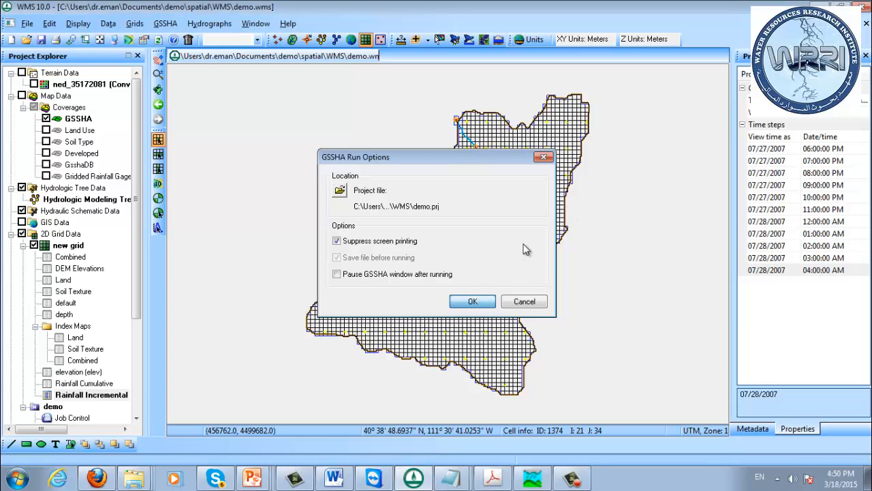
click(480, 298)
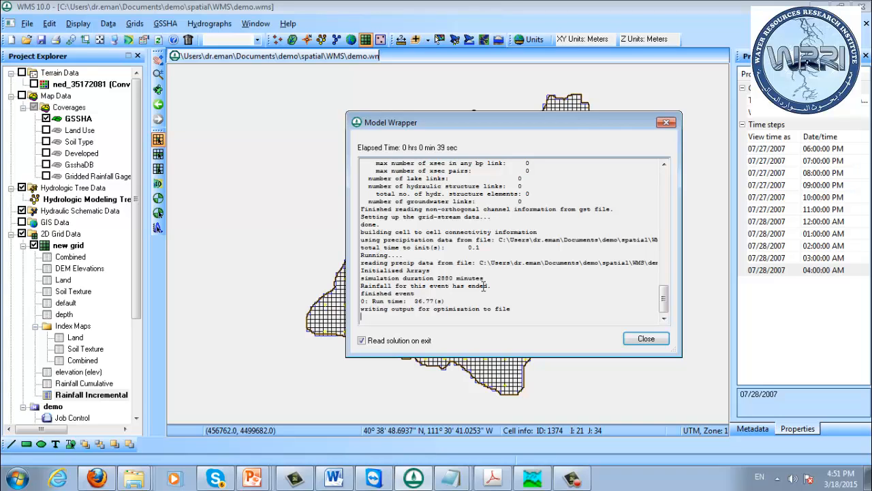
click(646, 338)
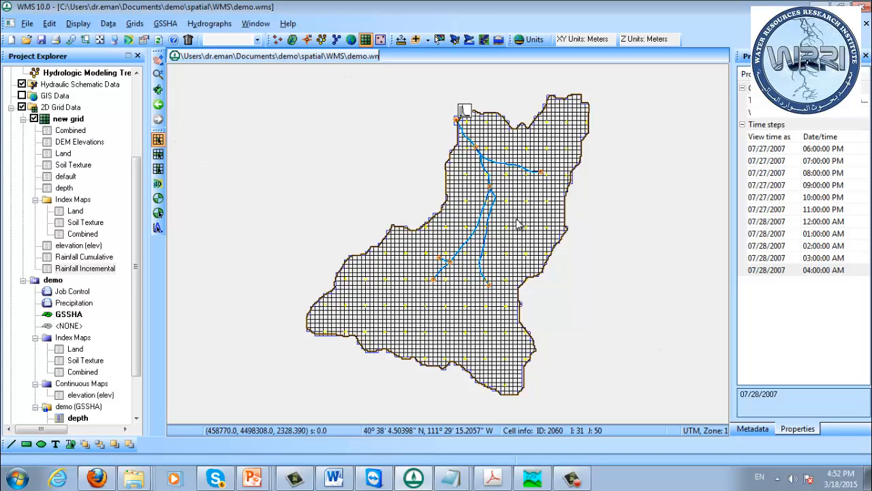
click(136, 400)
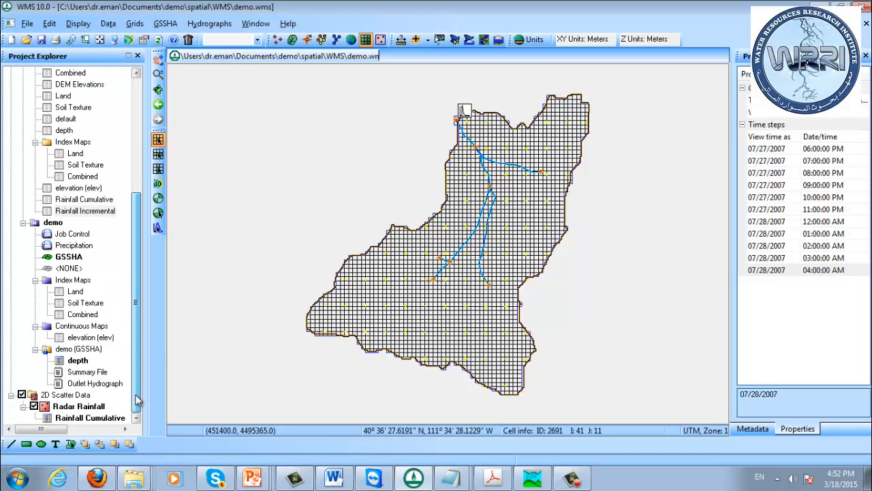
click(114, 41)
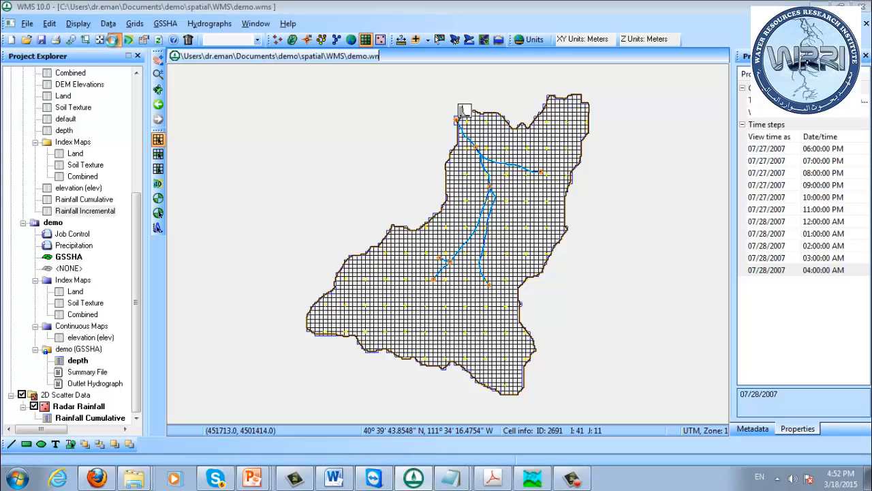
click(665, 80)
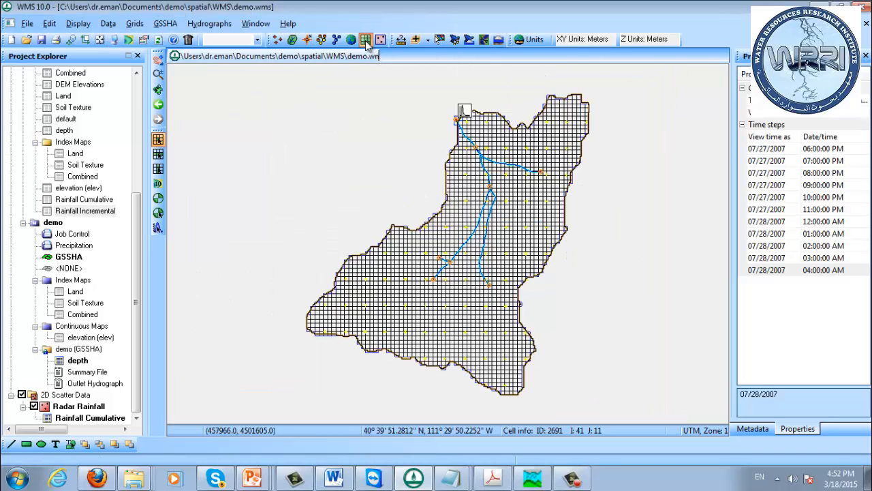
Enable Channel flow and Channel depth link/node datasets in the output control of the GSSHA job control, and accept the parameters
click(165, 23)
click(195, 103)
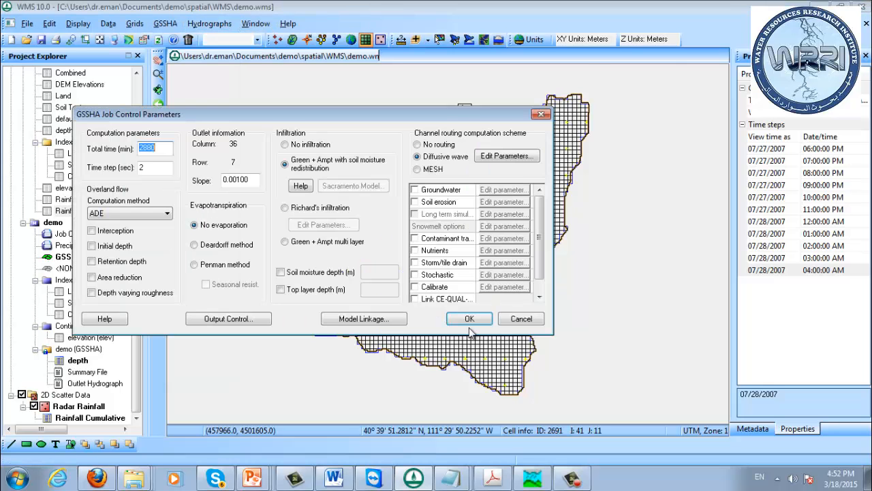
click(263, 318)
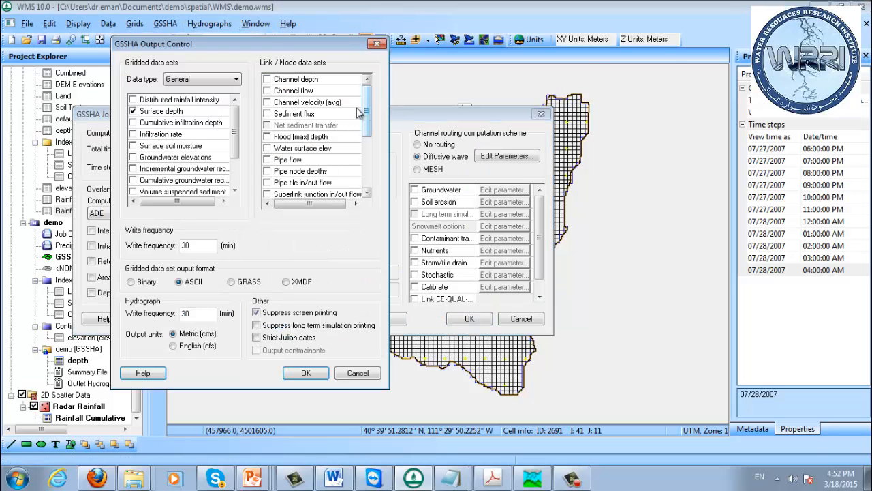
click(268, 91)
click(267, 79)
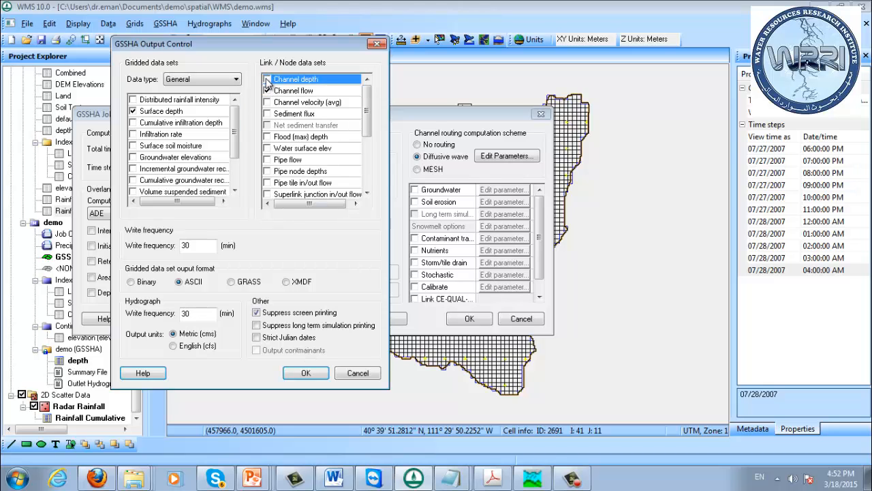
click(306, 373)
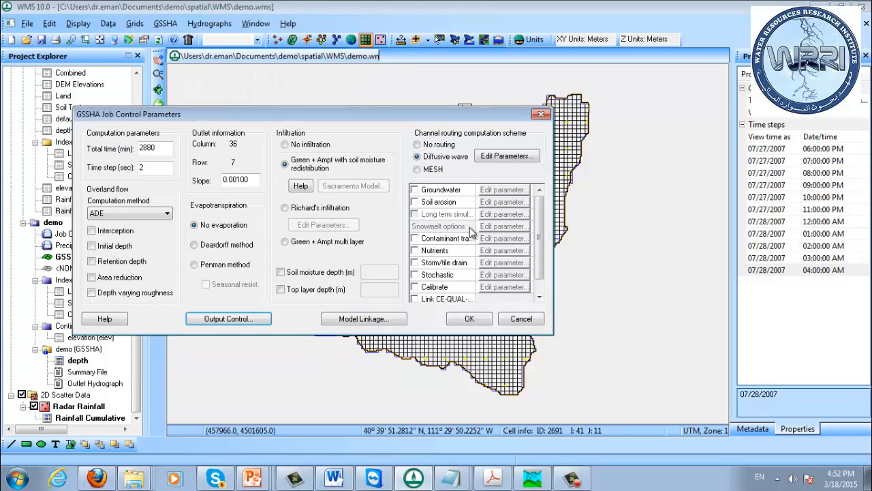
click(469, 319)
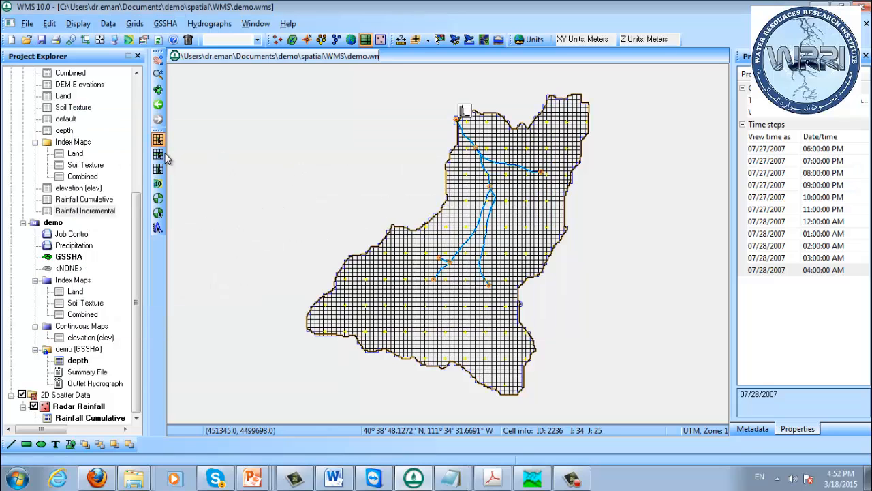
click(308, 39)
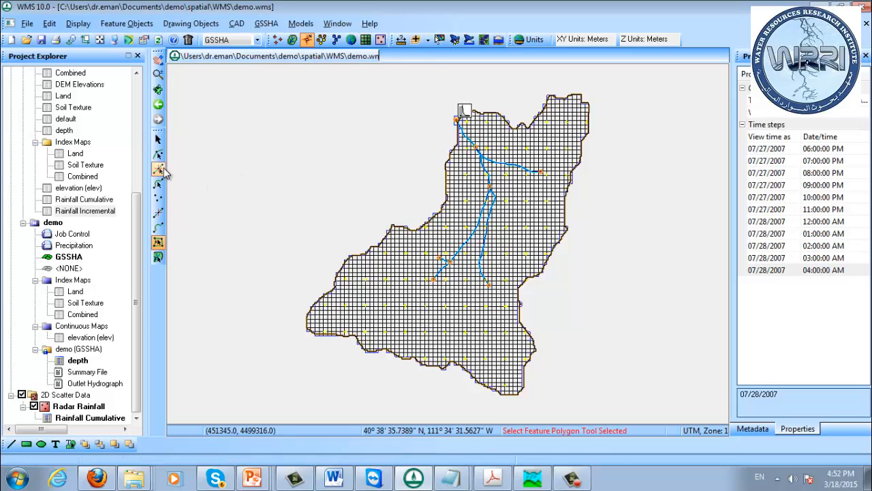
click(157, 154)
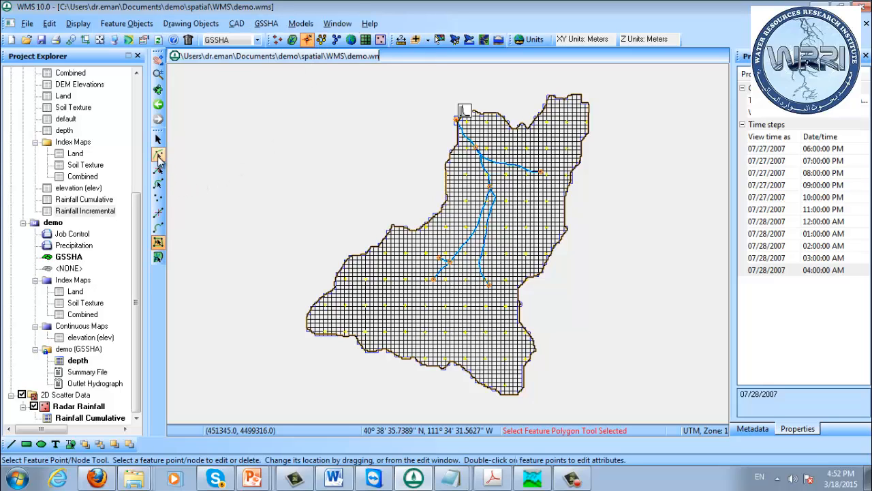
double_click(490, 191)
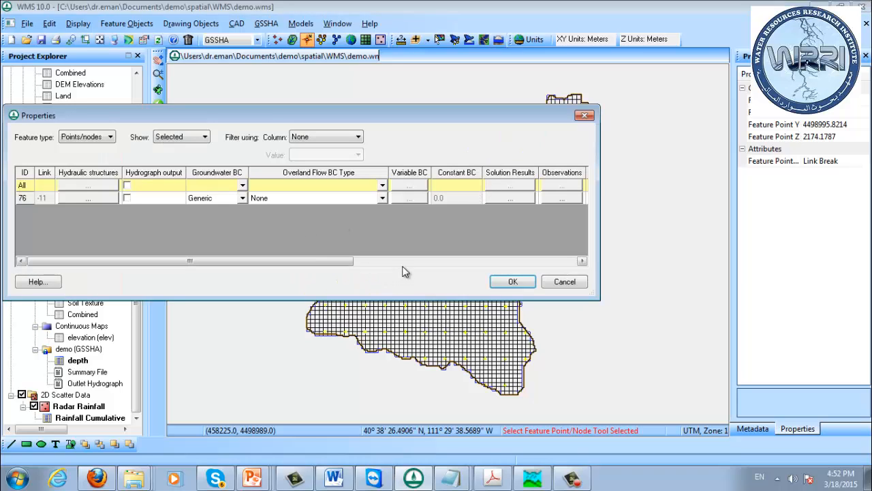
click(127, 198)
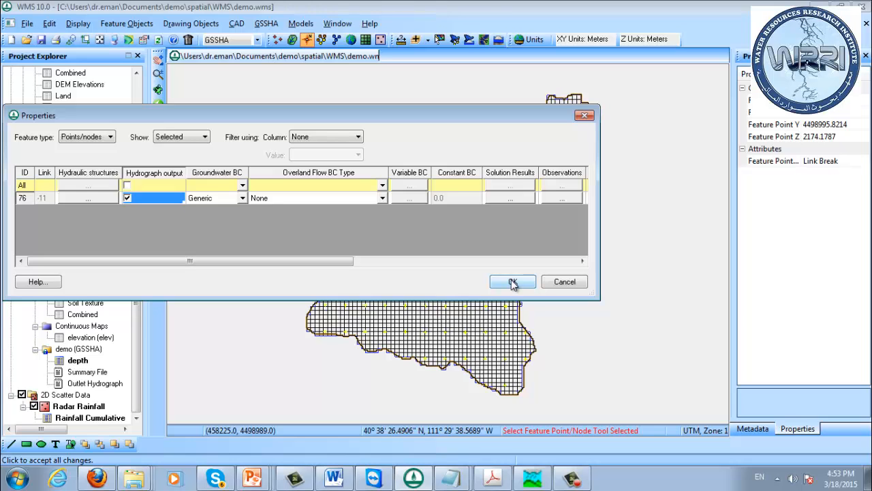
click(560, 282)
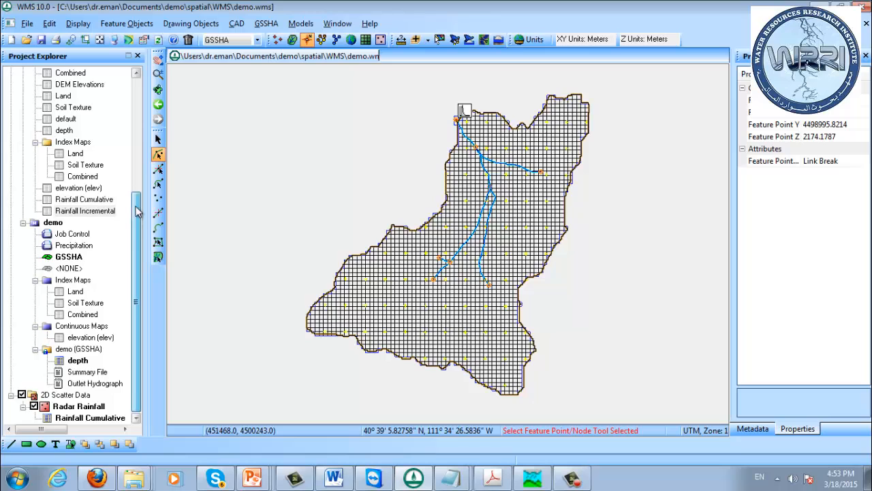
Display the demo solution's depth dataset and step through its time steps from 07/27/2007 06:30:02 PM to 07/28/2007 12:00:02 AM
mouse_move(137, 215)
mouse_down()
mouse_move(136, 144)
mouse_move(131, 229)
mouse_up()
click(77, 360)
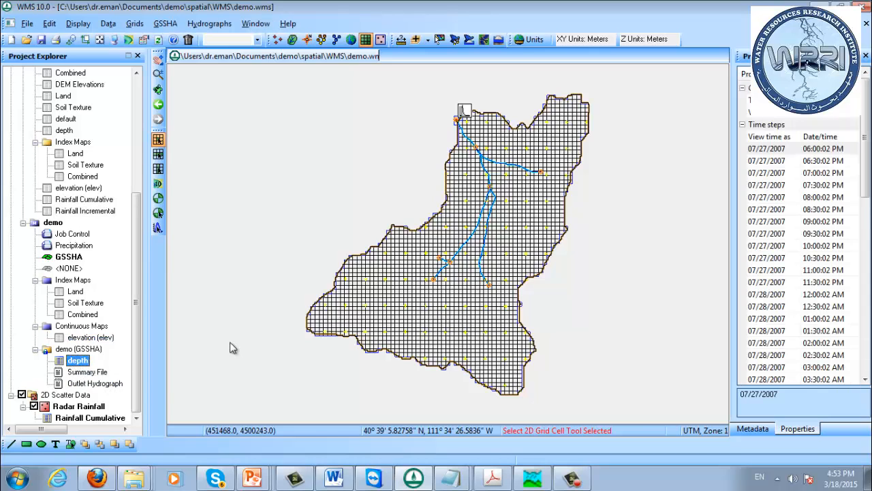
click(763, 162)
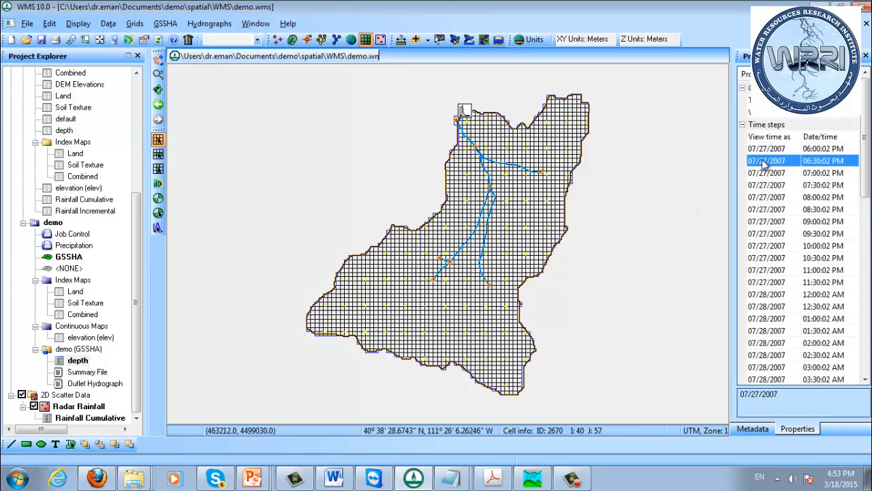
key(Down)
key(Down)
key(Down)
key(Down)
key(Down)
key(Down)
key(Down)
key(Down)
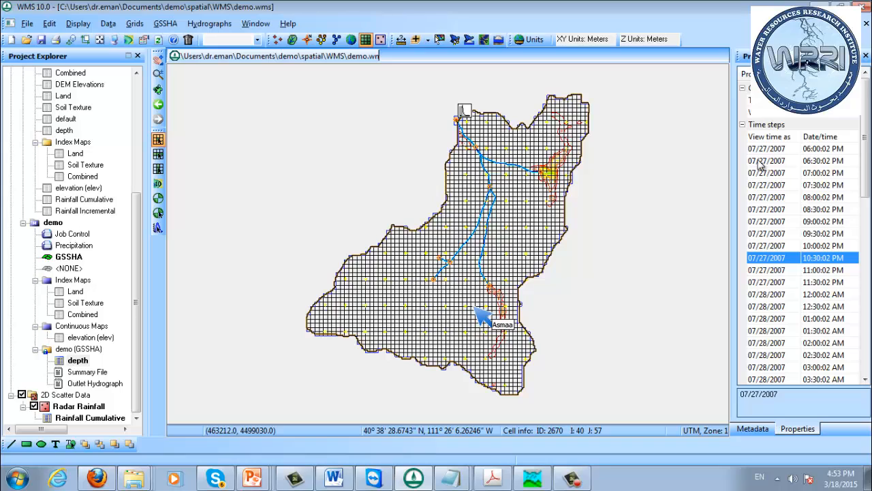
click(766, 223)
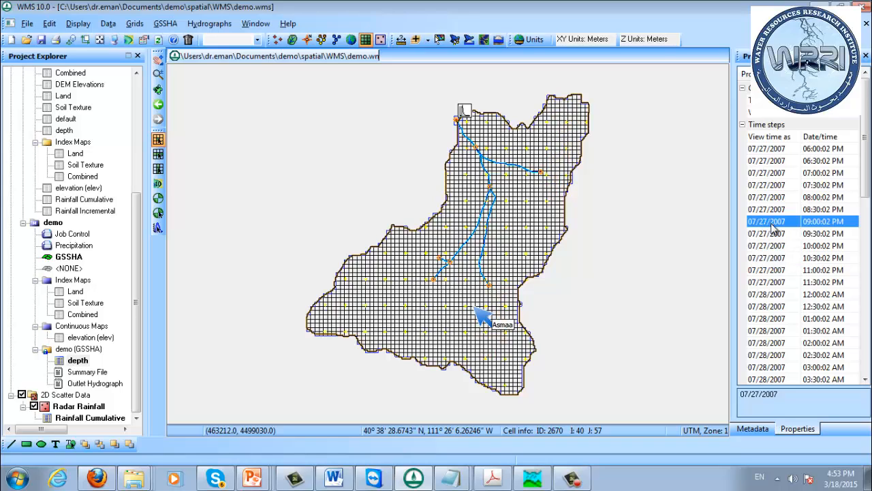
key(Down)
key(Down)
key(Down)
key(Down)
key(Down)
key(Down)
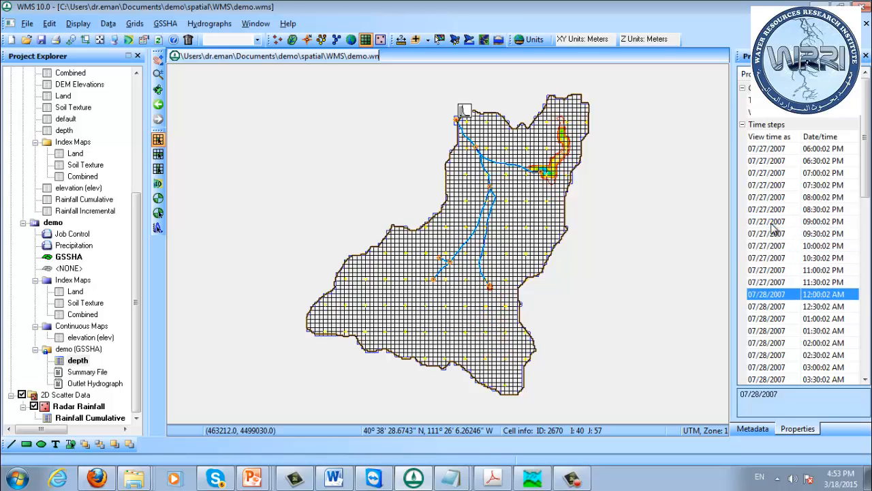
Advance the depth dataset through the remaining time steps from 07/28/2007 12:00:02 AM to 08:00:02 PM to examine the flooded cells
key(Down)
key(Down)
key(Down)
key(Down)
key(Down)
key(Down)
key(Down)
key(Down)
key(Down)
key(Down)
key(Down)
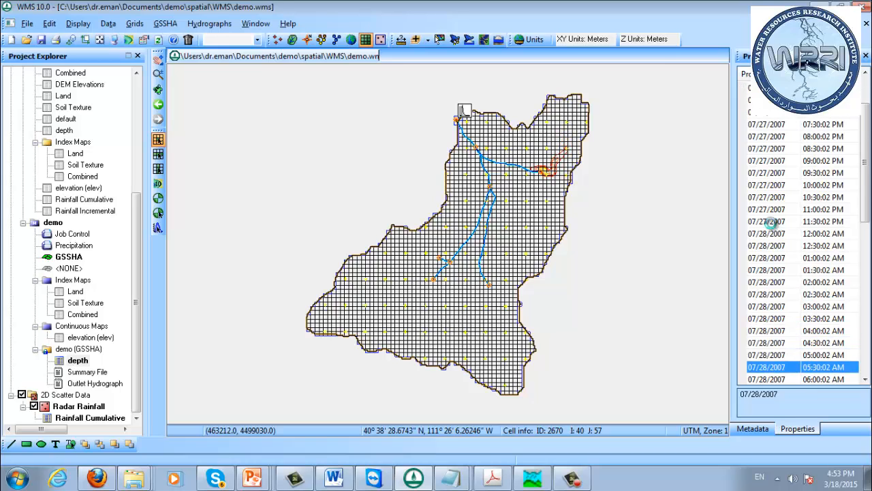
key(Down)
key(Down)
key(Down)
key(Down)
key(Down)
key(Down)
key(Down)
key(Down)
key(Down)
key(Down)
key(Down)
key(Down)
key(Down)
key(Down)
key(Down)
key(Down)
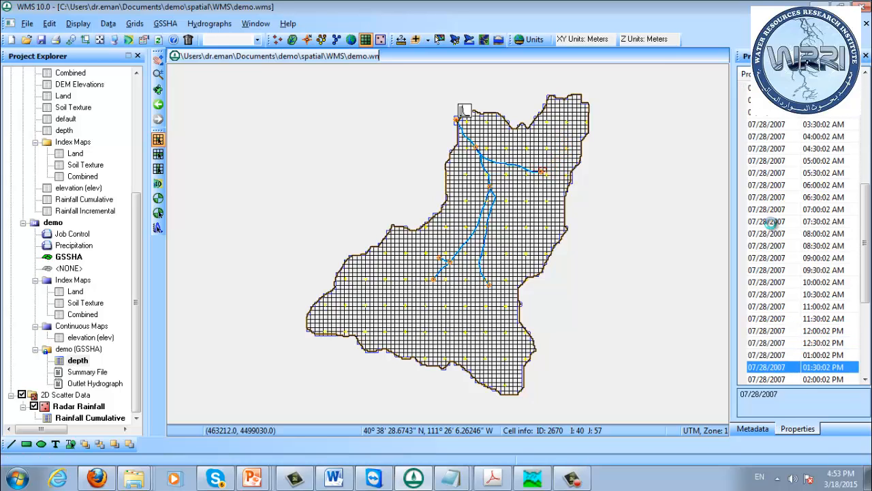
key(Down)
key(Down)
key(Down)
key(Down)
key(Down)
key(Down)
key(Down)
key(Down)
key(Down)
key(Down)
key(Down)
key(Down)
key(Down)
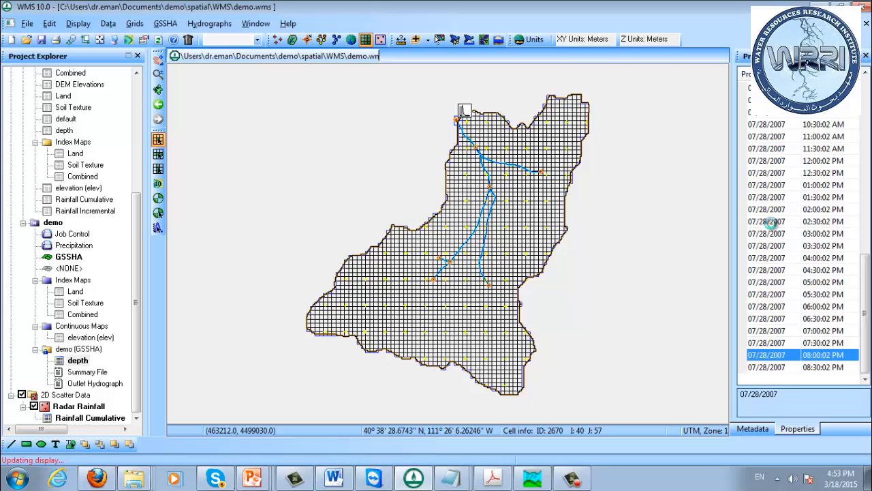
Step the depth dataset back through its time steps from 07/28/2007 08:00:02 PM to the evening of 07/27/2007
key(Up)
key(Up)
key(Up)
key(Up)
key(Up)
key(Up)
key(Up)
key(Up)
key(Up)
key(Up)
key(Up)
key(Up)
key(Up)
key(Up)
key(Up)
key(Up)
key(Up)
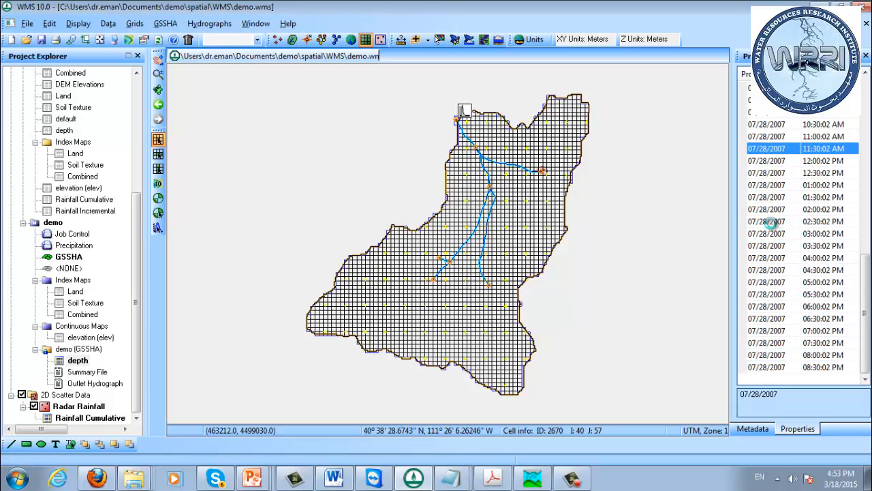
key(Up)
key(Up)
key(Up)
key(Up)
key(Up)
key(Up)
key(Up)
key(Up)
key(Up)
key(Up)
key(Up)
key(Up)
key(Up)
key(Up)
key(Up)
key(Up)
key(Up)
key(Up)
key(Up)
key(Up)
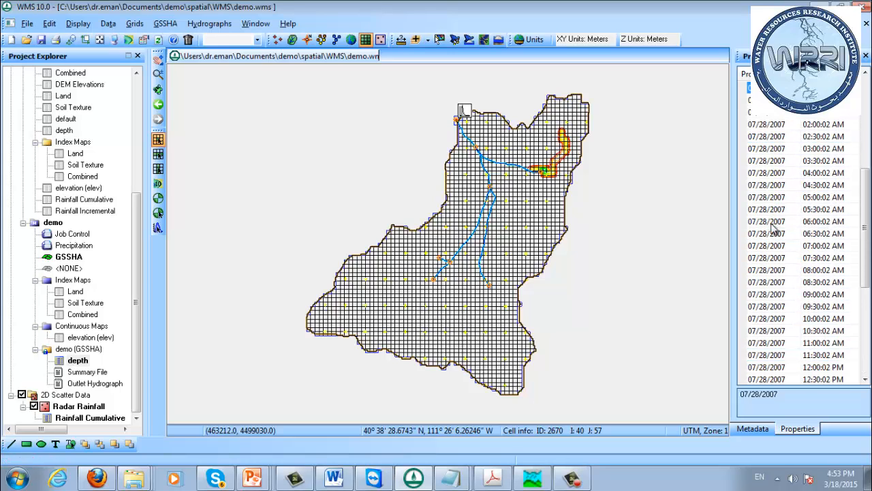
key(Up)
key(Up)
key(Up)
key(Up)
key(Up)
key(Up)
key(Up)
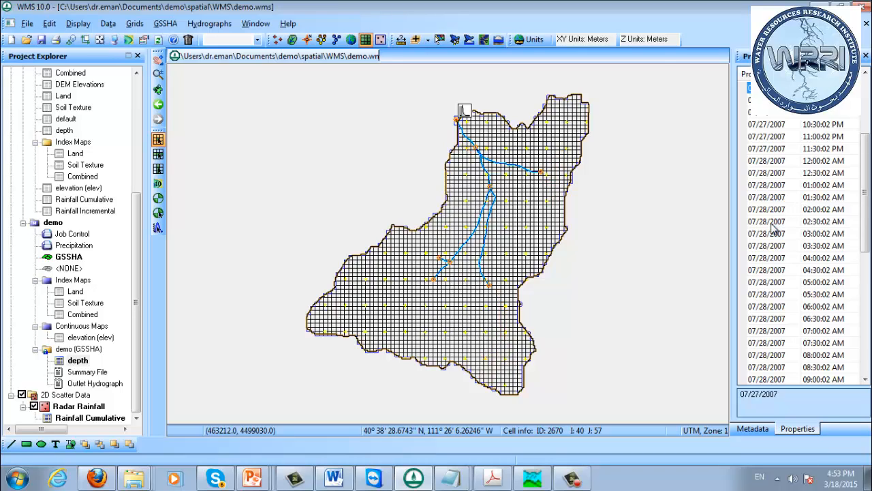